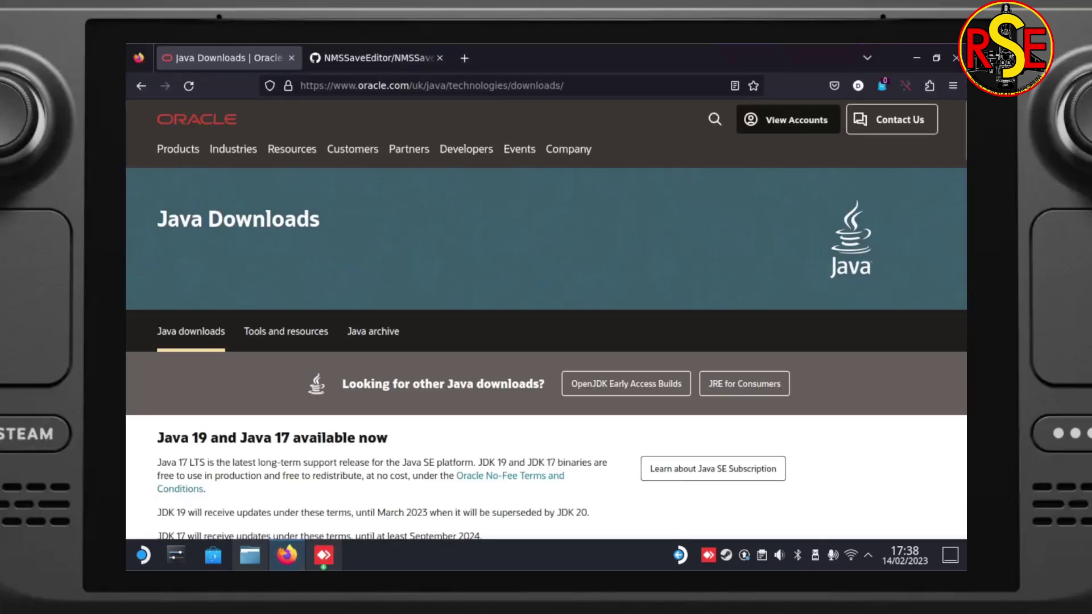
- Download the JDK 19 Linux x64 Compressed Archive, jdk-19_linux-x64_bin.tar.gz, into Downloads
left_click_drag(157, 219, 319, 219)
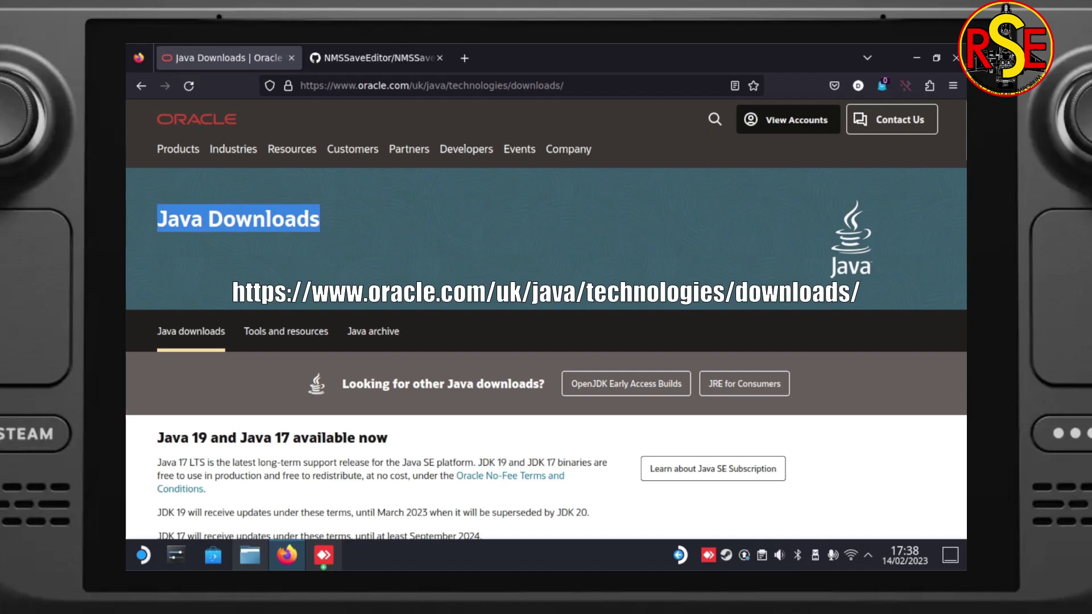
left_click(336, 220)
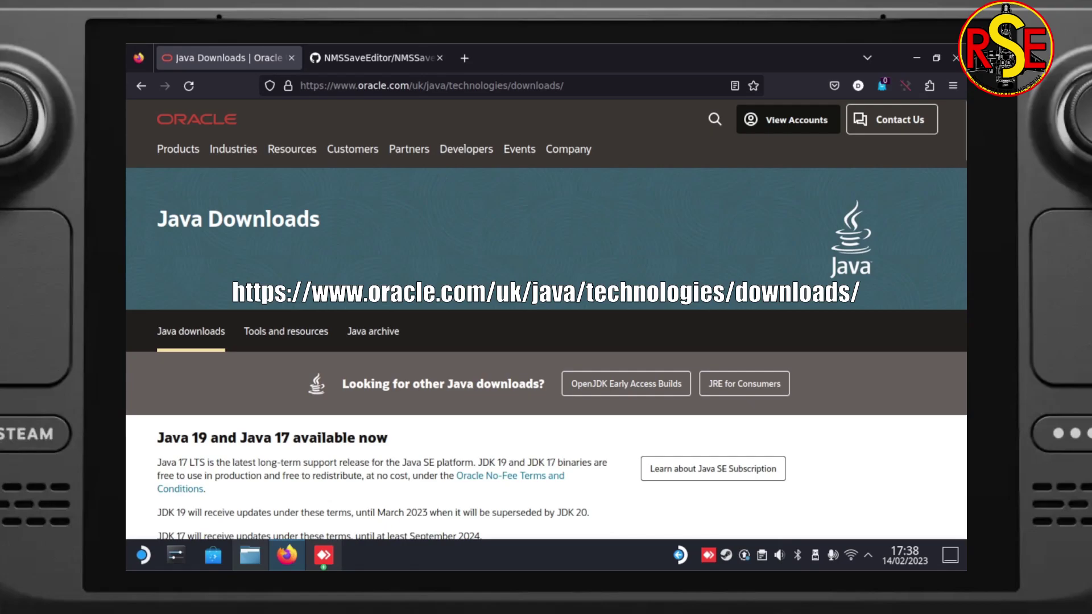
scroll(546, 318, "down", 5)
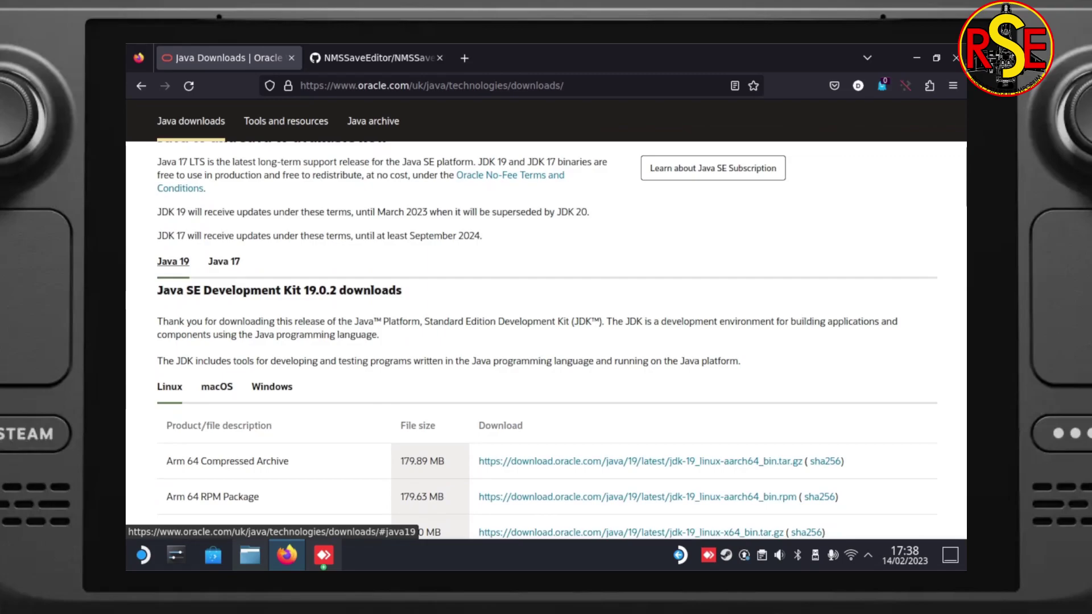
scroll(170, 250, "down", 3)
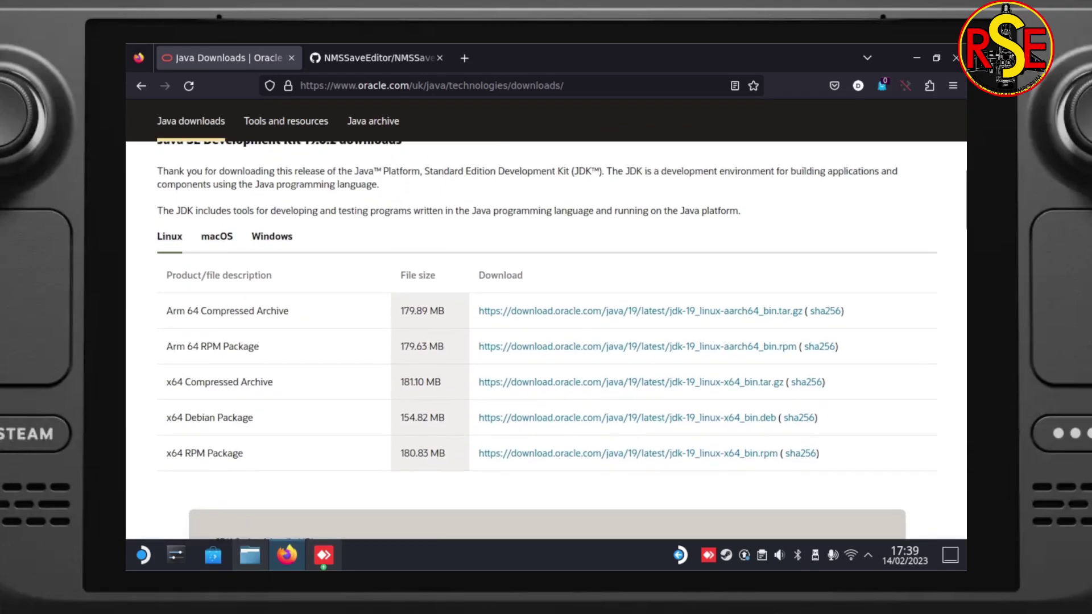
left_click_drag(171, 382, 273, 382)
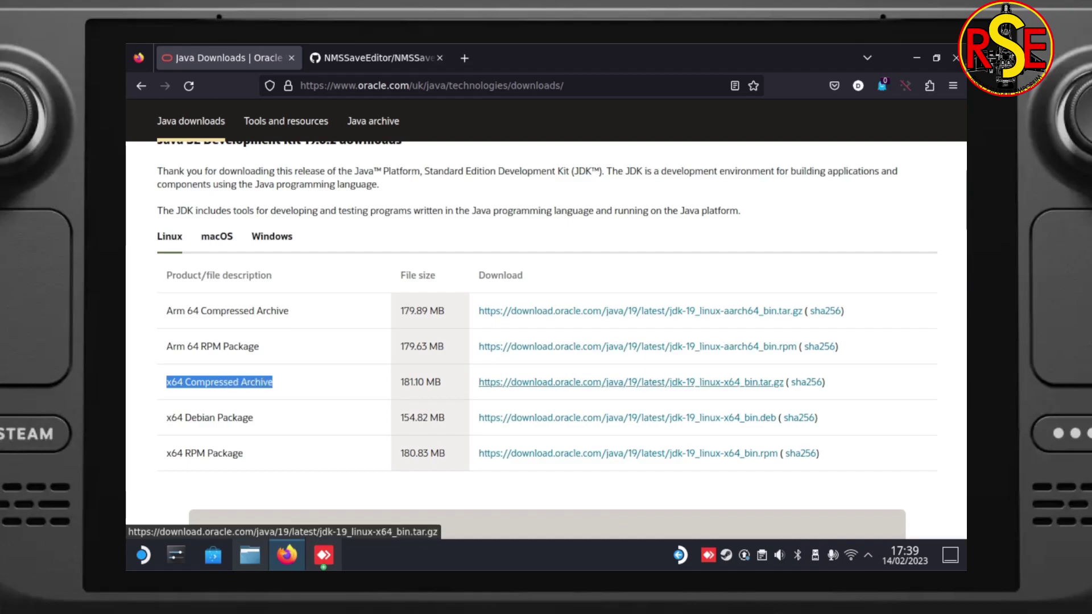
left_click(625, 381)
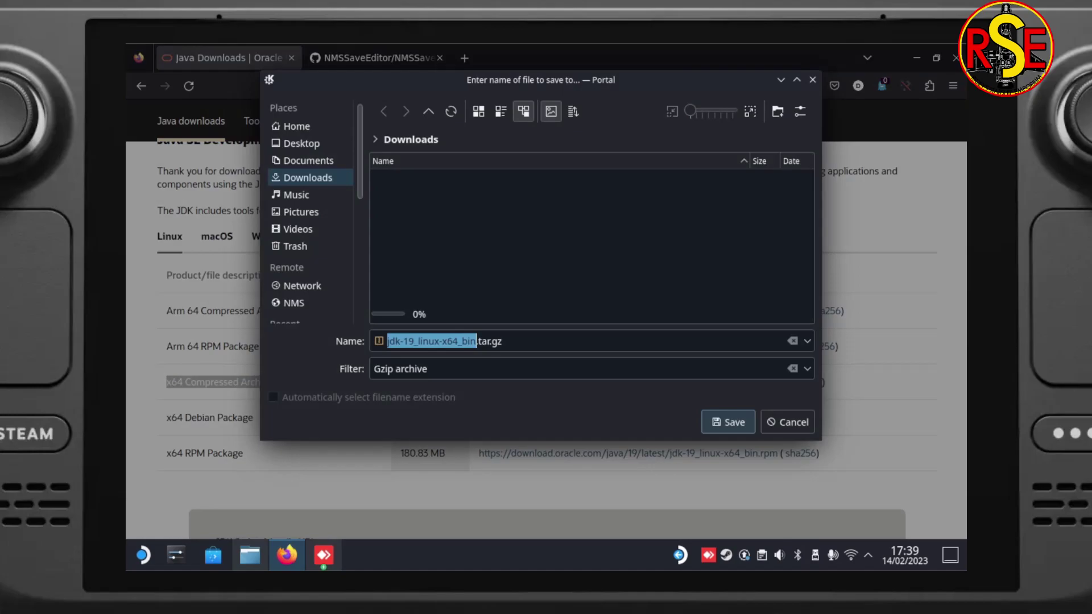
left_click(728, 422)
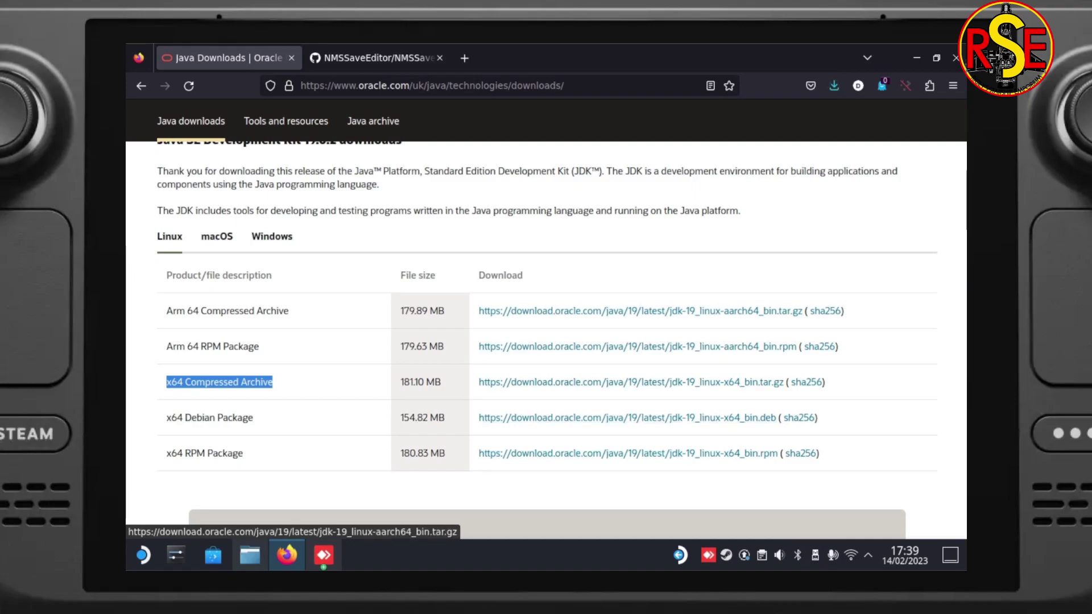
- Download NMSSaveEditor.jar from GitHub into Downloads and confirm both downloads completed
left_click(377, 58)
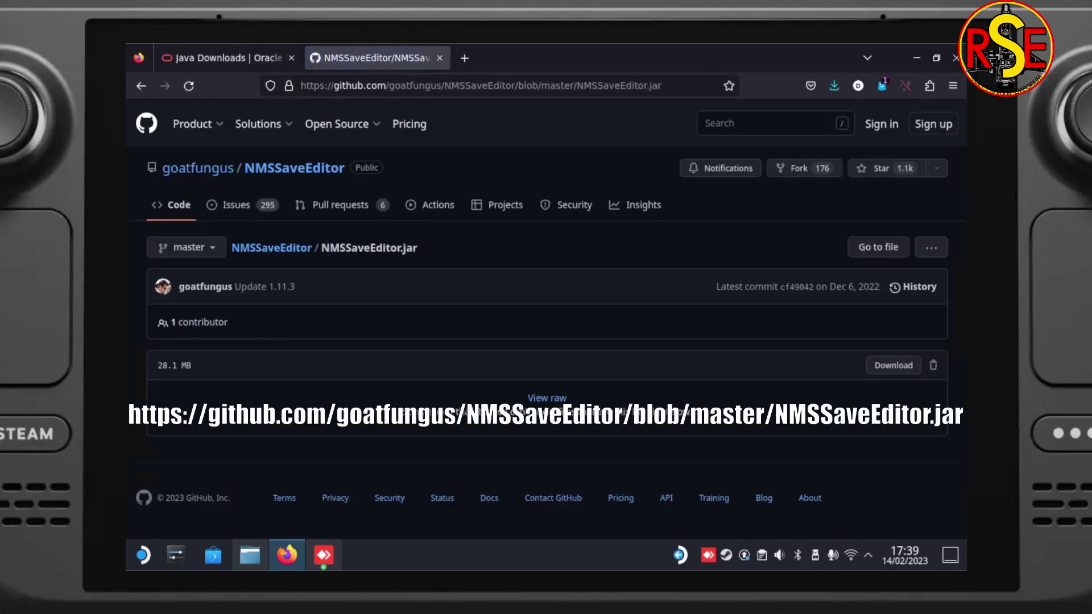
left_click_drag(419, 247, 232, 248)
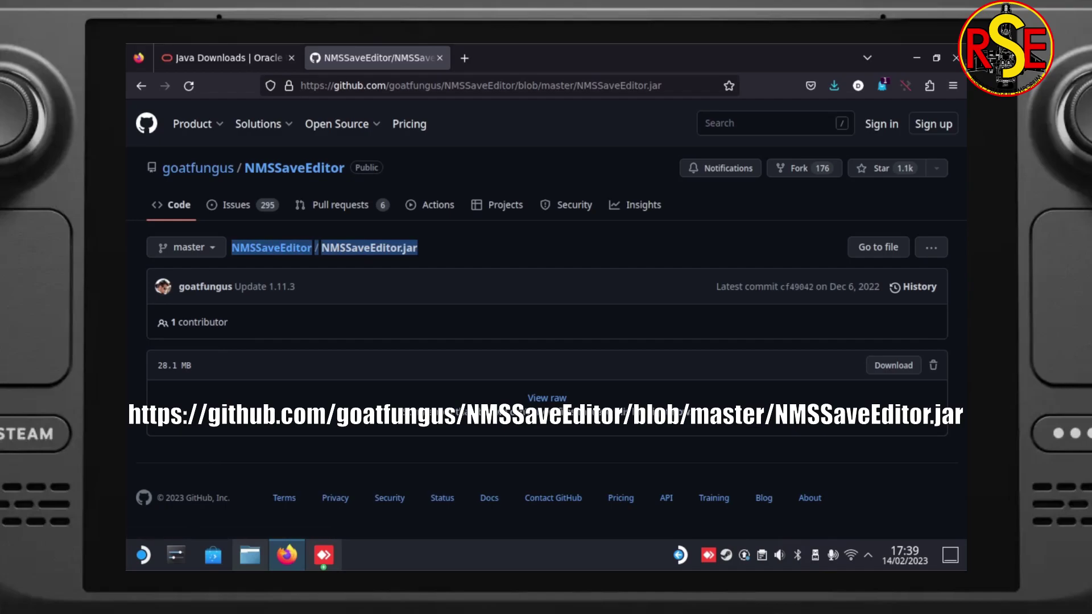
left_click(455, 249)
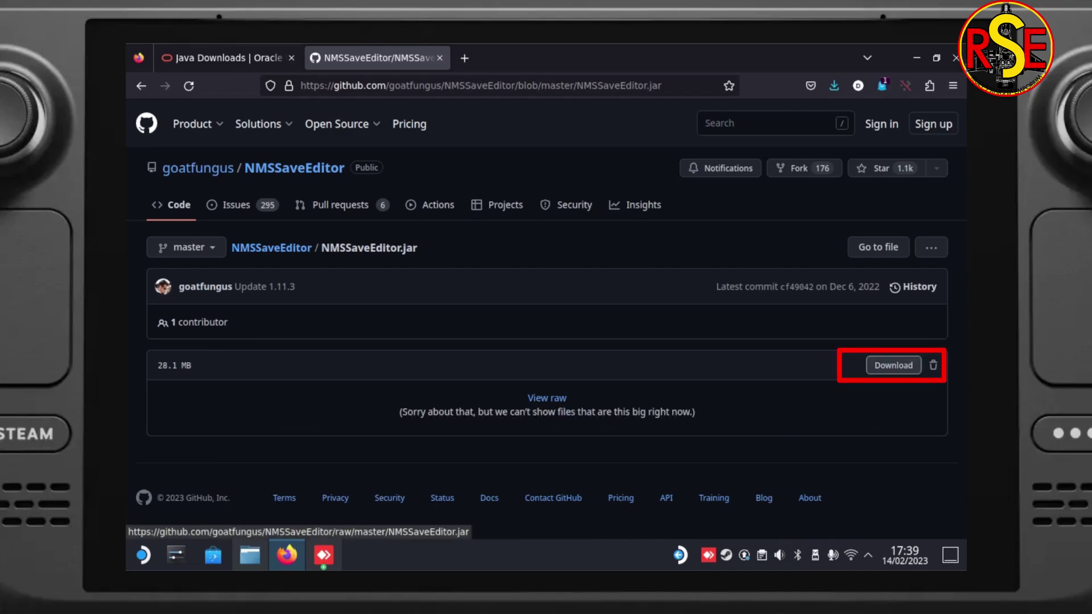
left_click(893, 365)
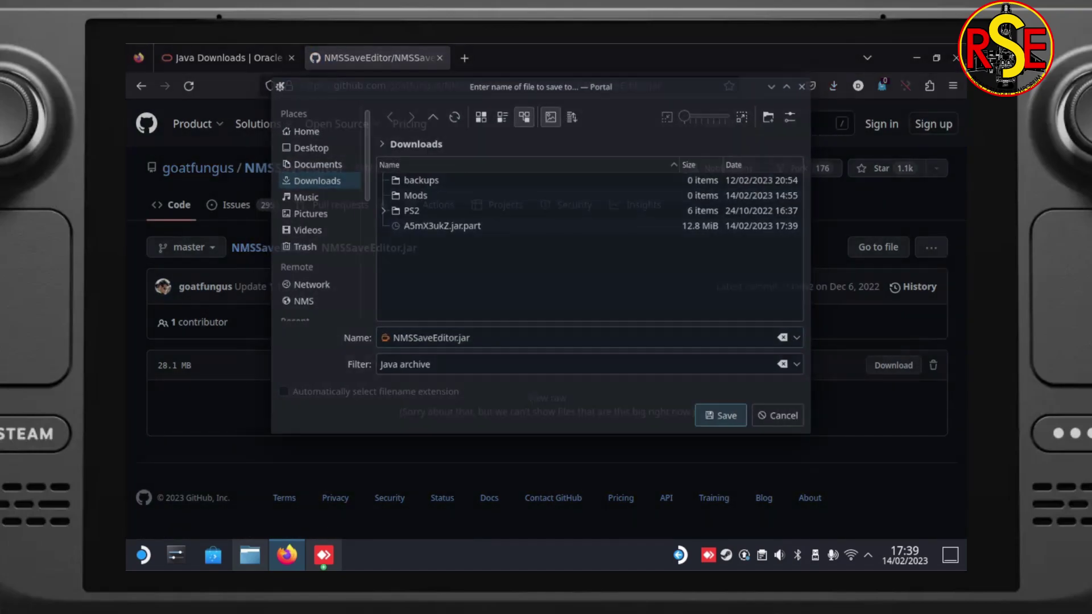
key("Return")
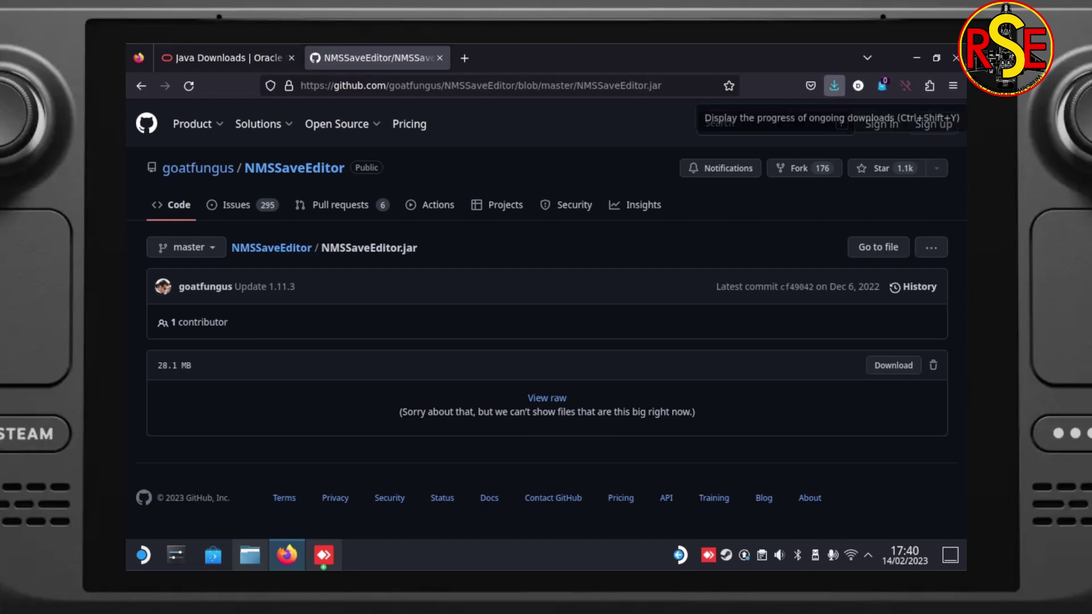
left_click(834, 85)
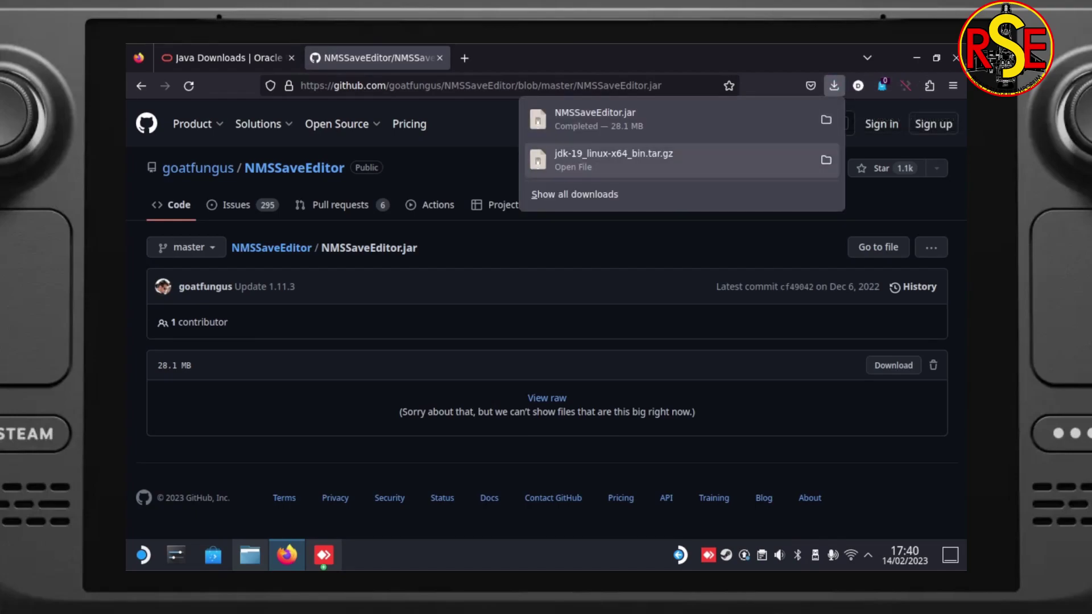
left_click(834, 85)
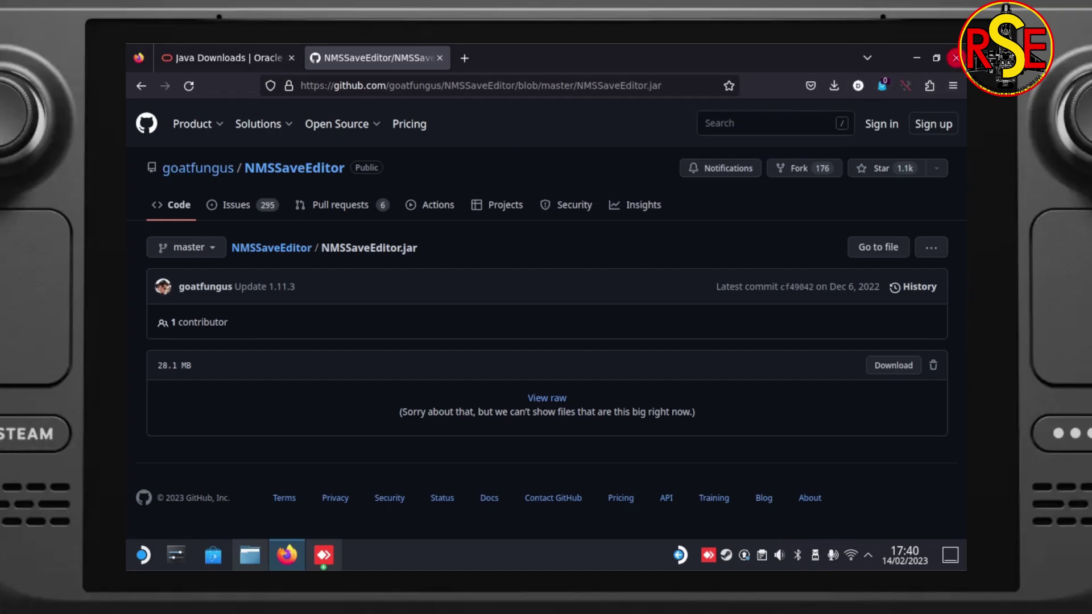
- In the file manager's Downloads folder, cut the JDK 19 archive and NMSSaveEditor.jar
left_click(956, 58)
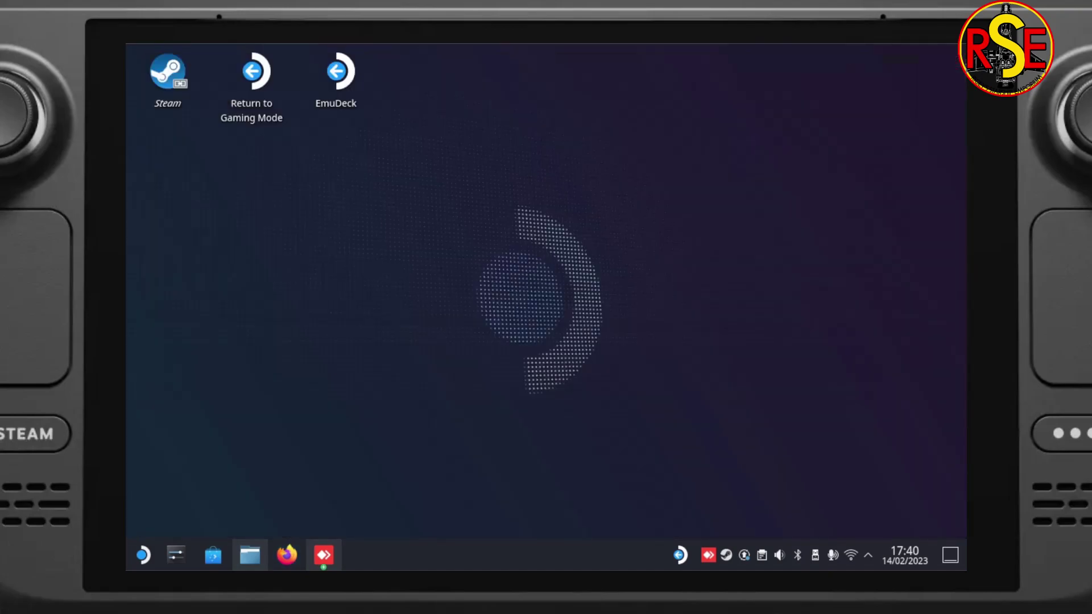
left_click(250, 555)
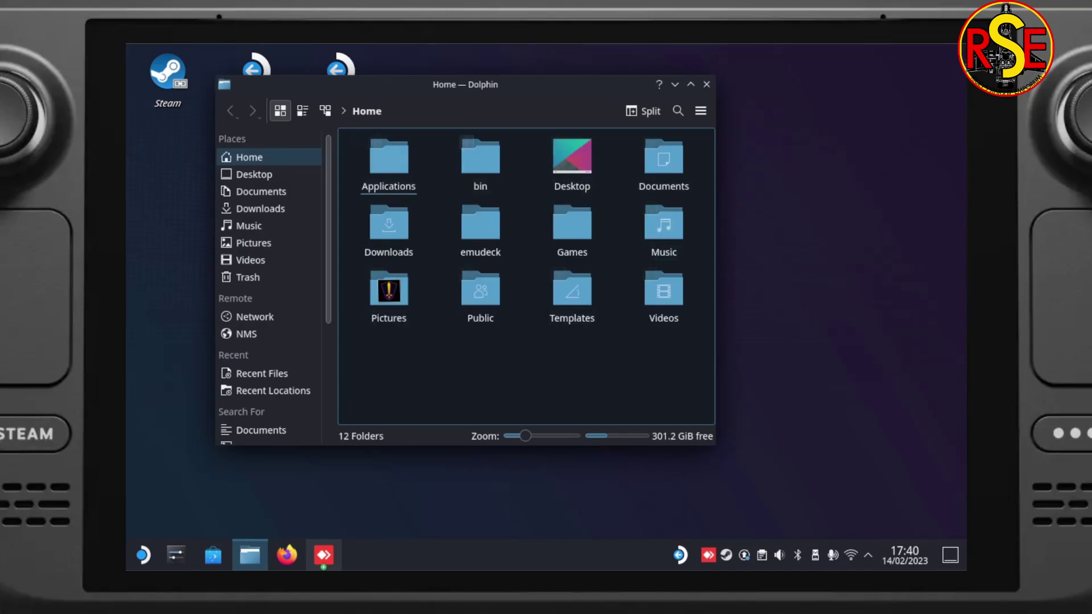
left_click(389, 231)
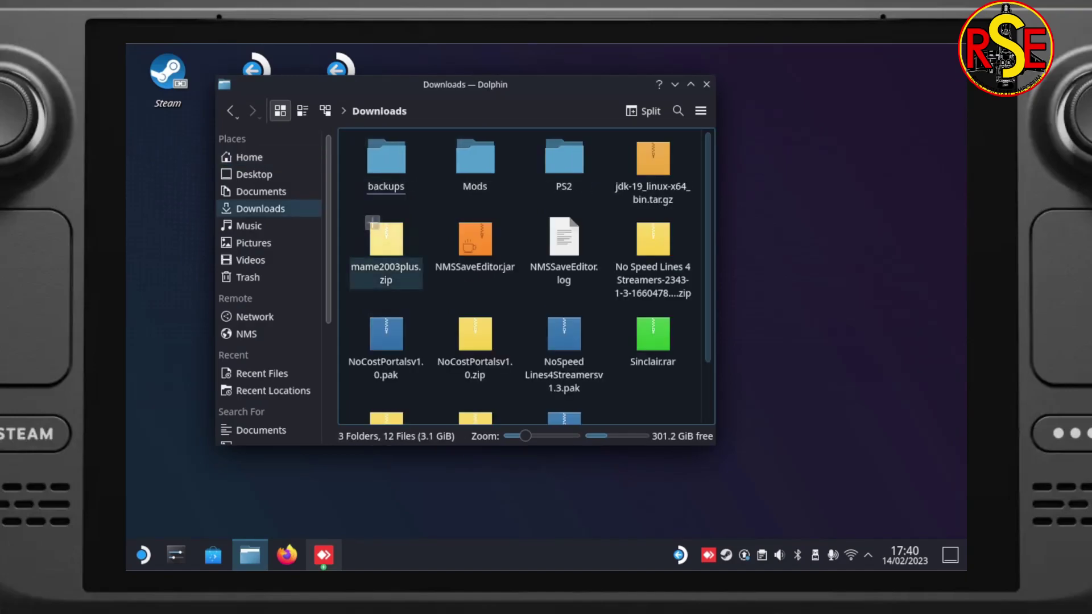
right_click(652, 171)
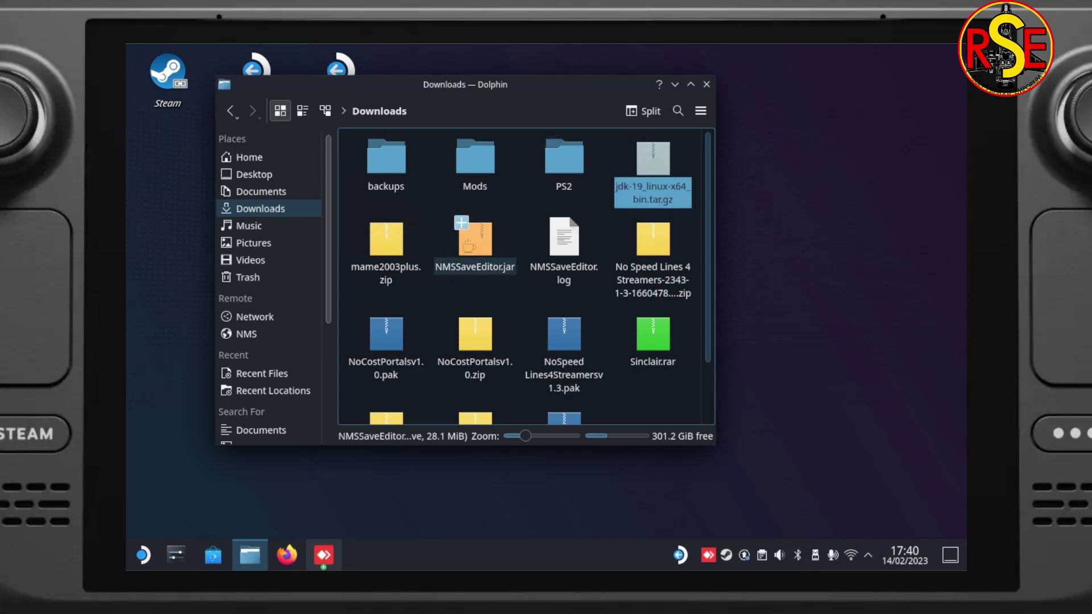
left_click(461, 222)
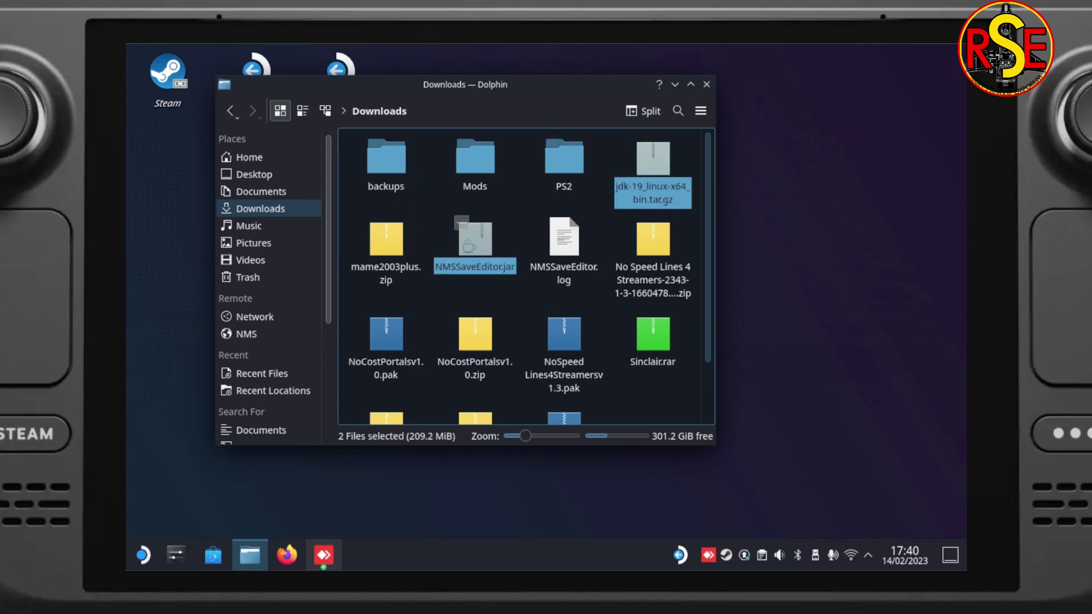
left_click(249, 158)
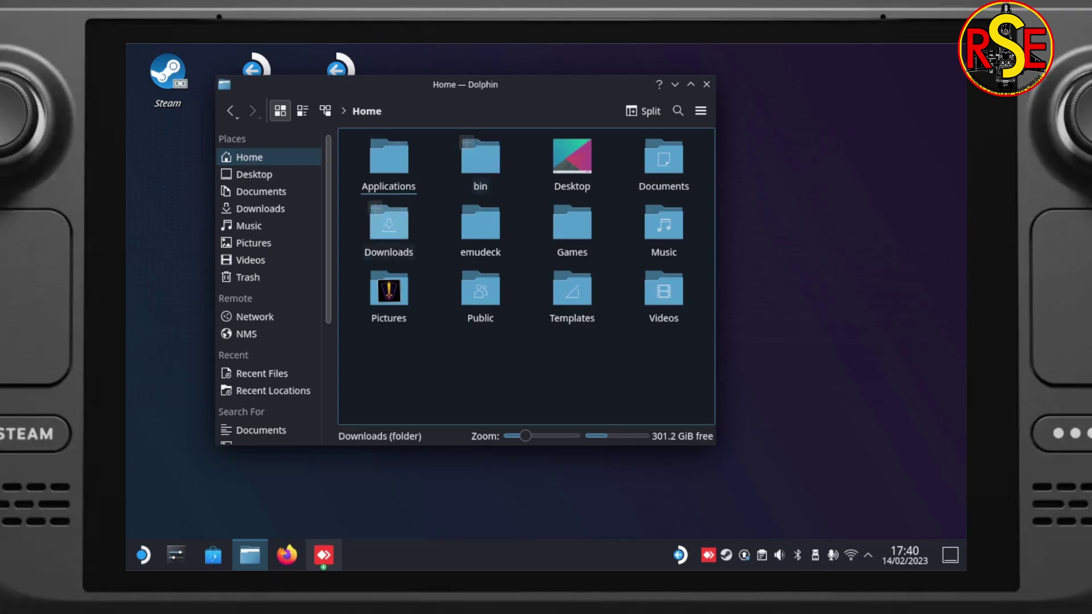
left_click(389, 228)
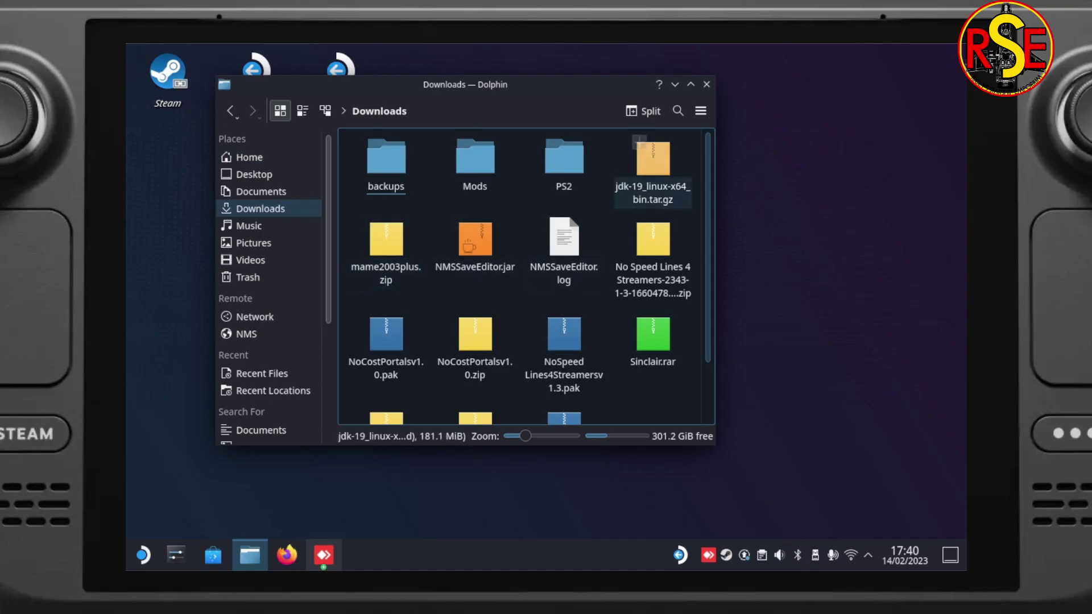
left_click(639, 142)
left_click(461, 222)
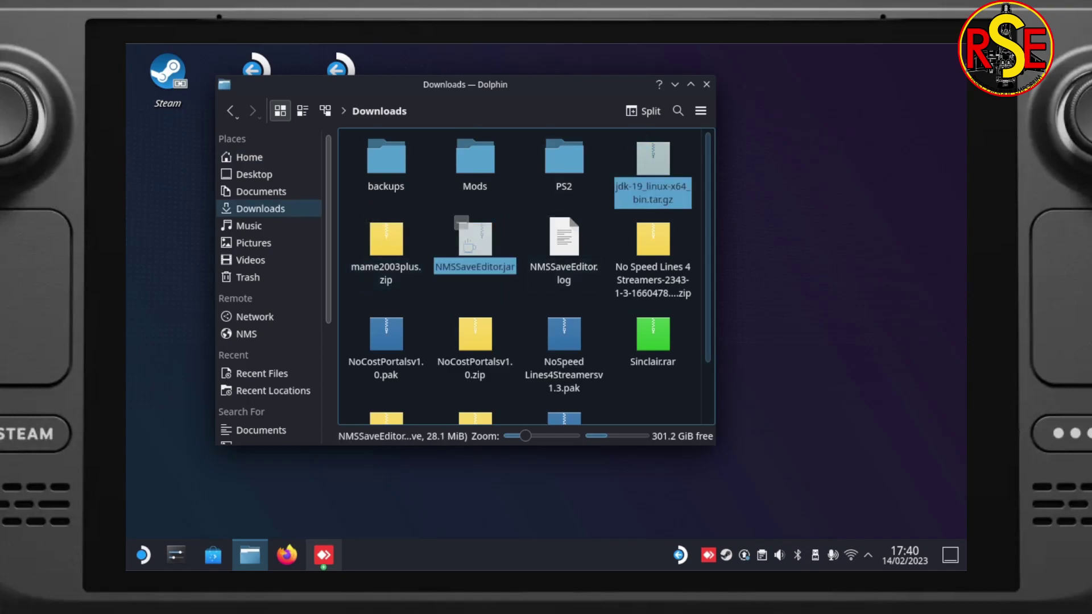
right_click(481, 244)
left_click(508, 297)
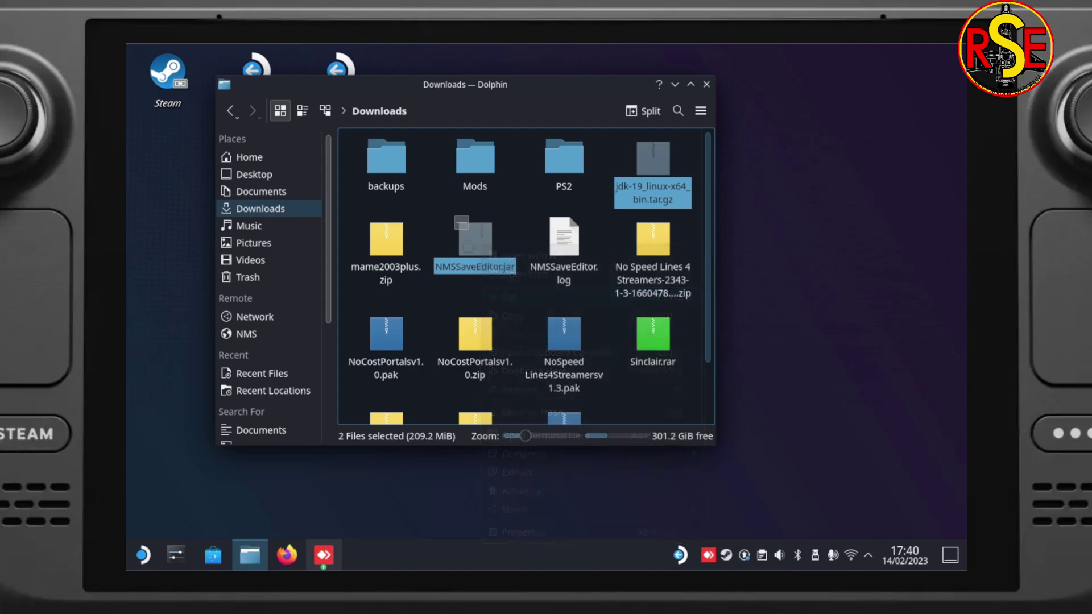
- Paste both files into the home bin folder
left_click(249, 157)
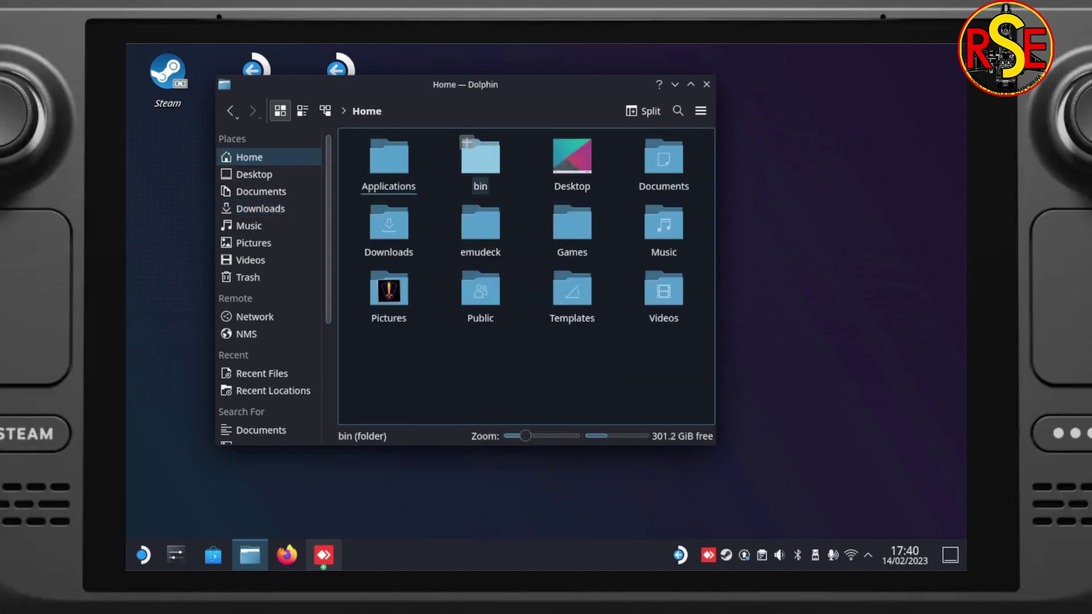
double_click(480, 159)
right_click(561, 237)
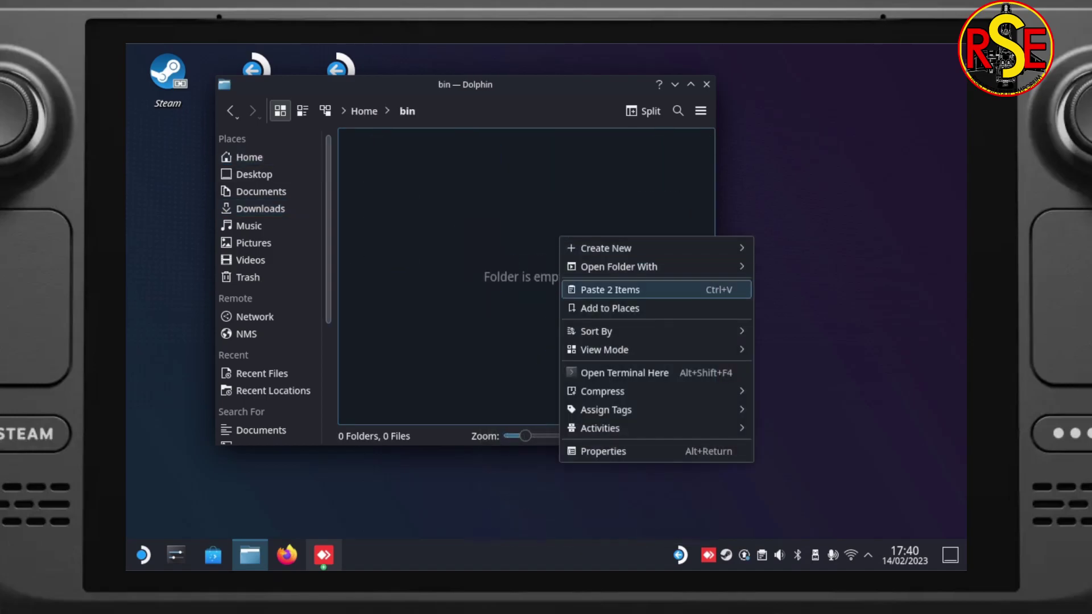
left_click(603, 290)
left_click(603, 291)
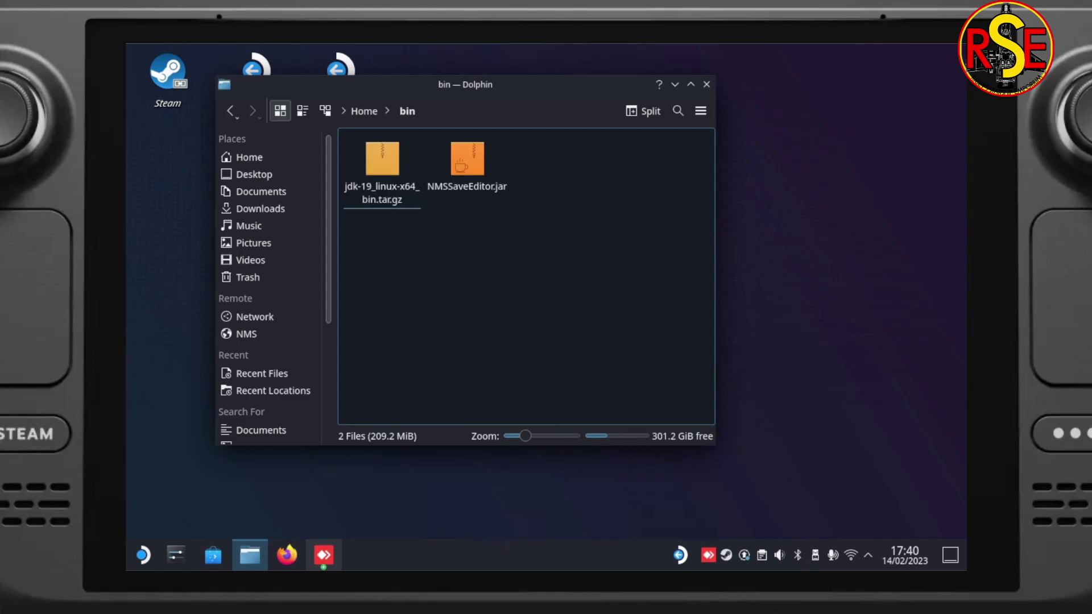
left_click(382, 165)
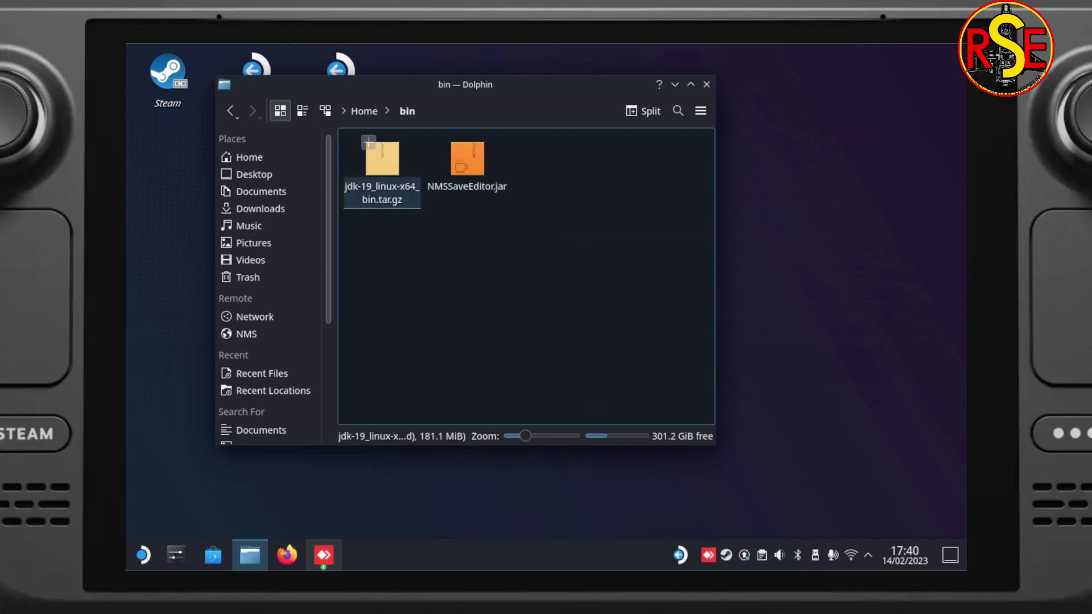
- Extract the JDK archive here into its own jdk-19.0.2 subfolder
right_click(414, 204)
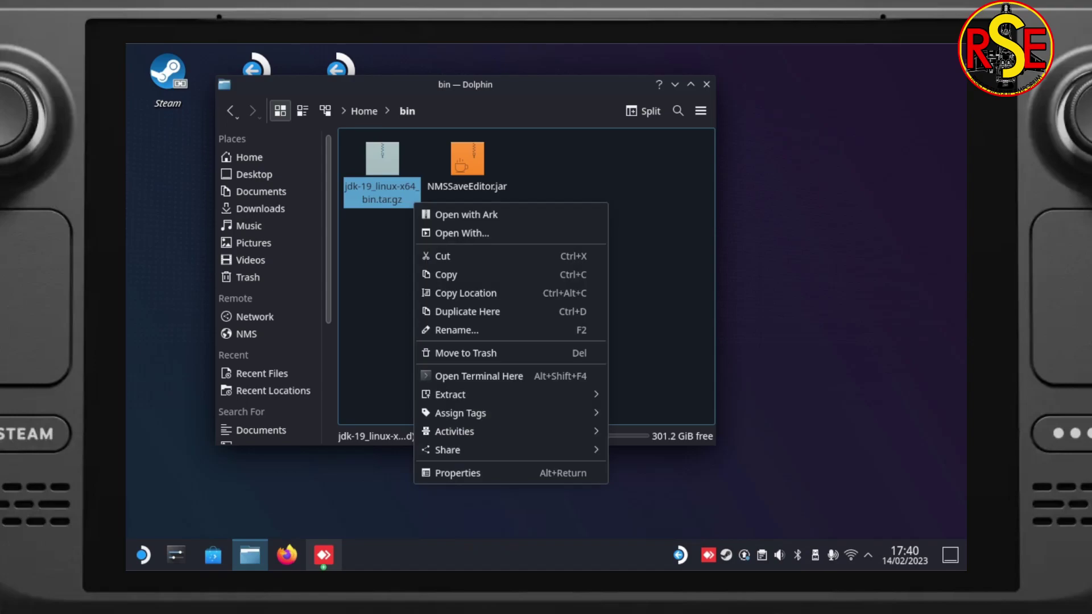
mouse_move(455, 394)
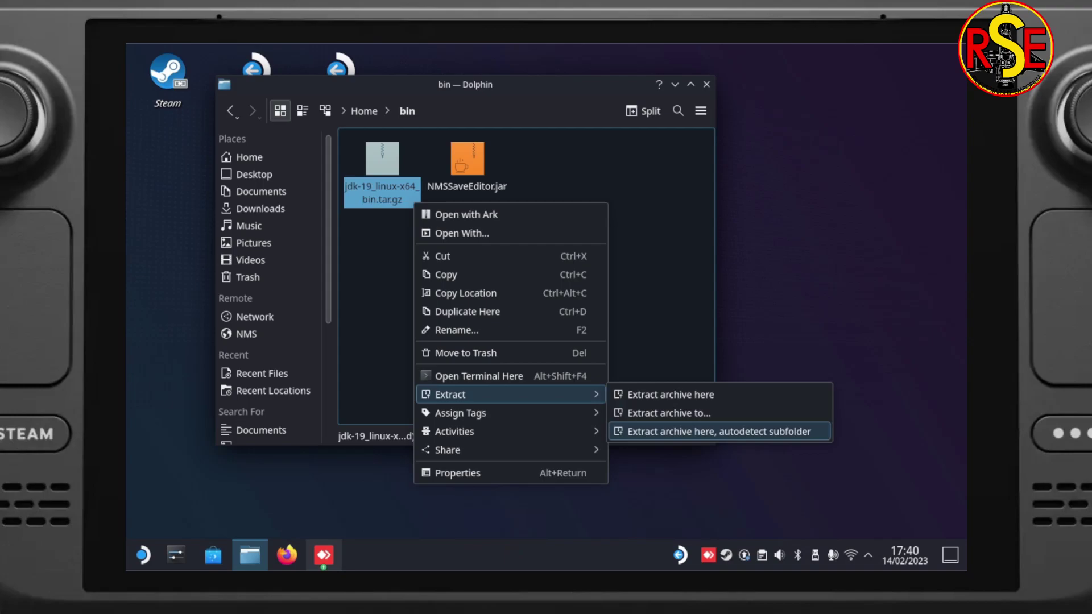
left_click(719, 431)
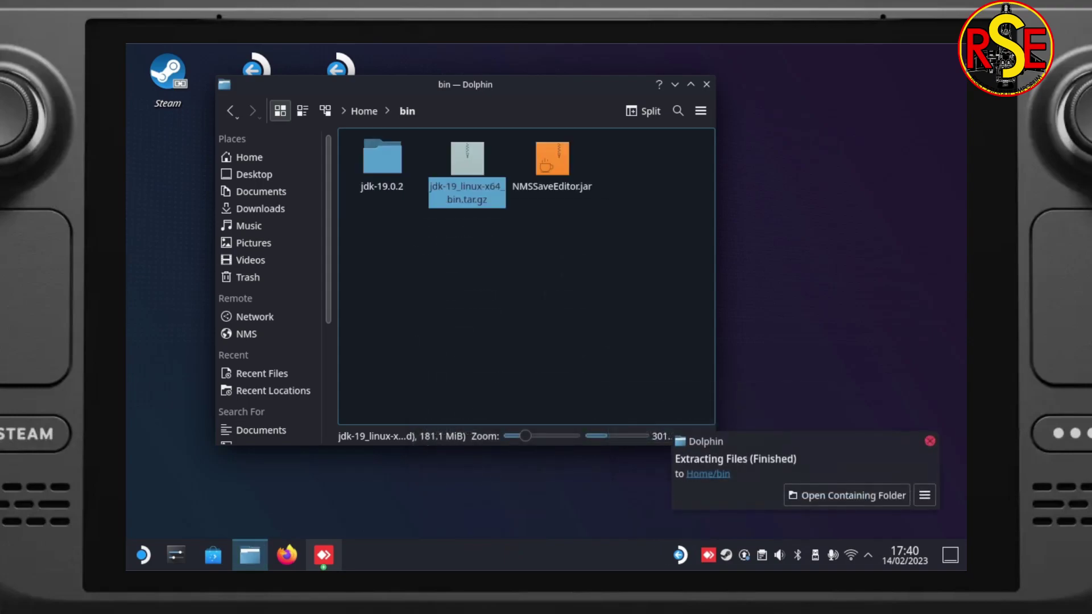
- Open jdk-19.0.2/bin and open a terminal in that folder
left_click(483, 285)
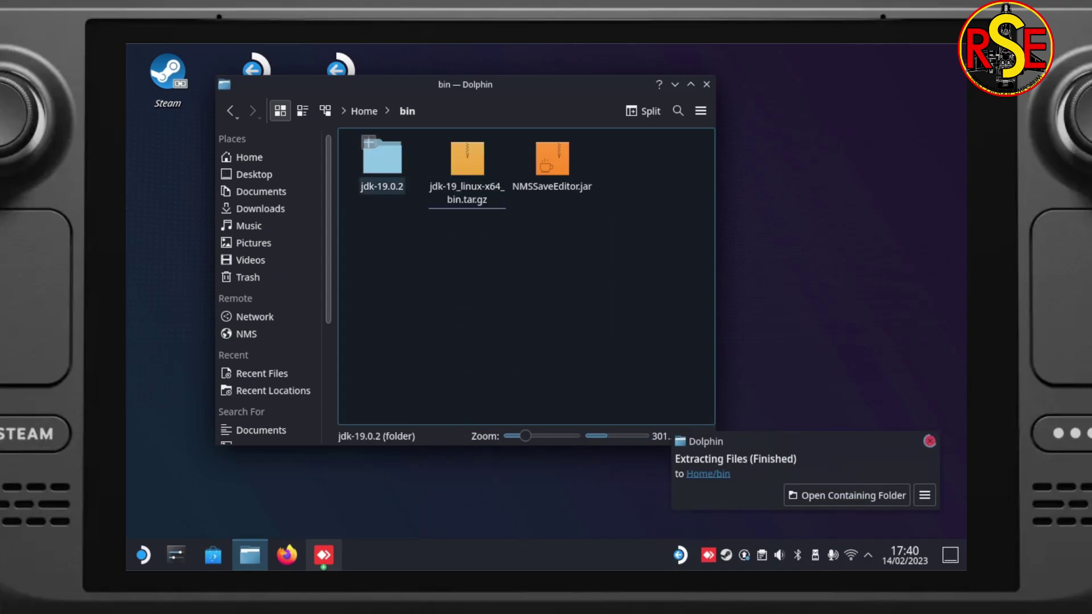
left_click(382, 162)
double_click(382, 162)
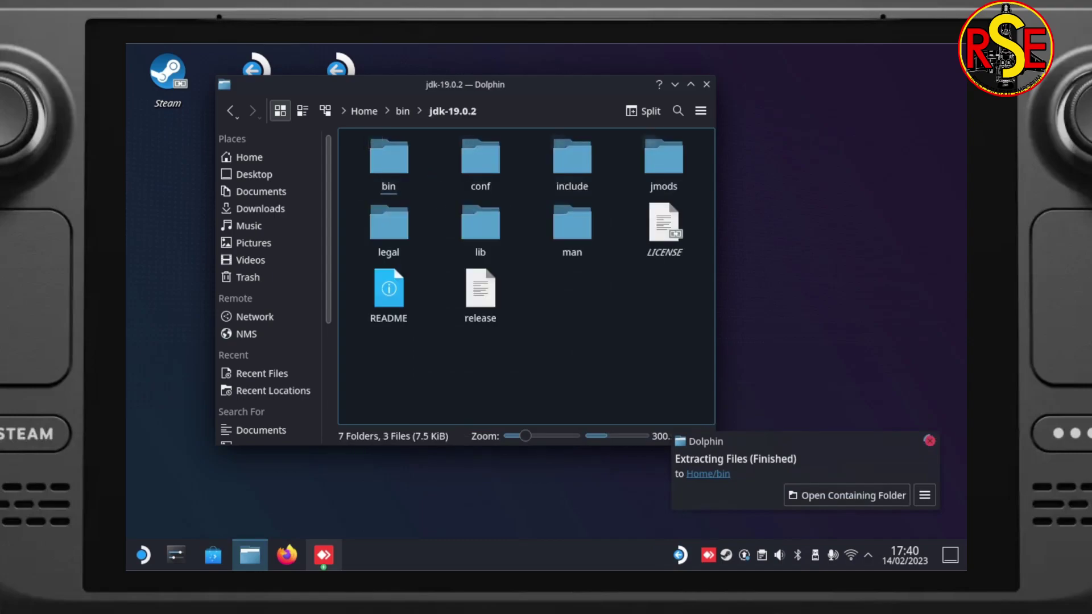
double_click(388, 161)
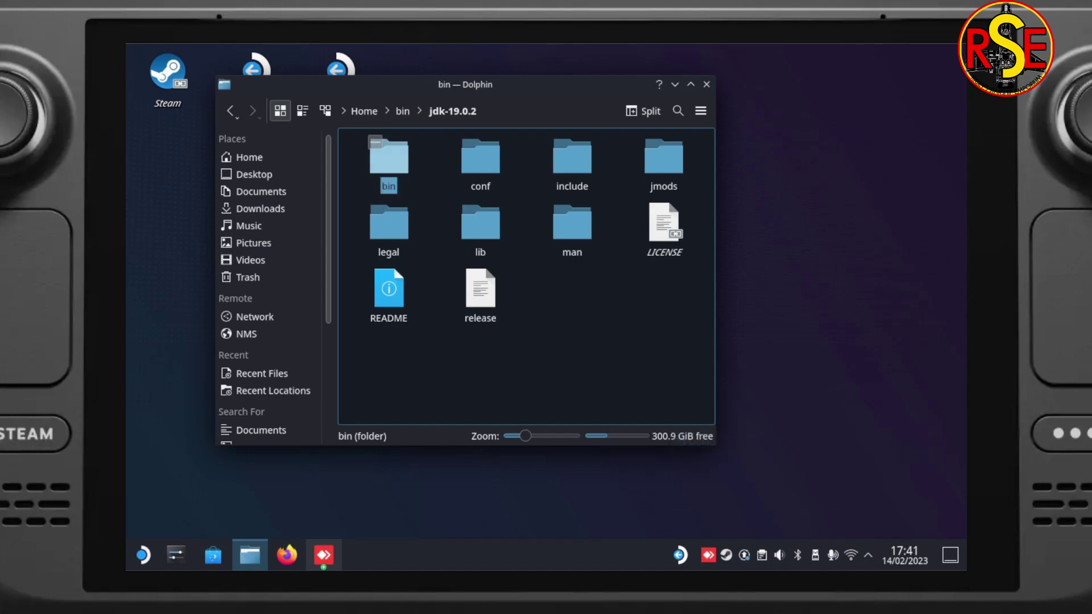
left_click(564, 159)
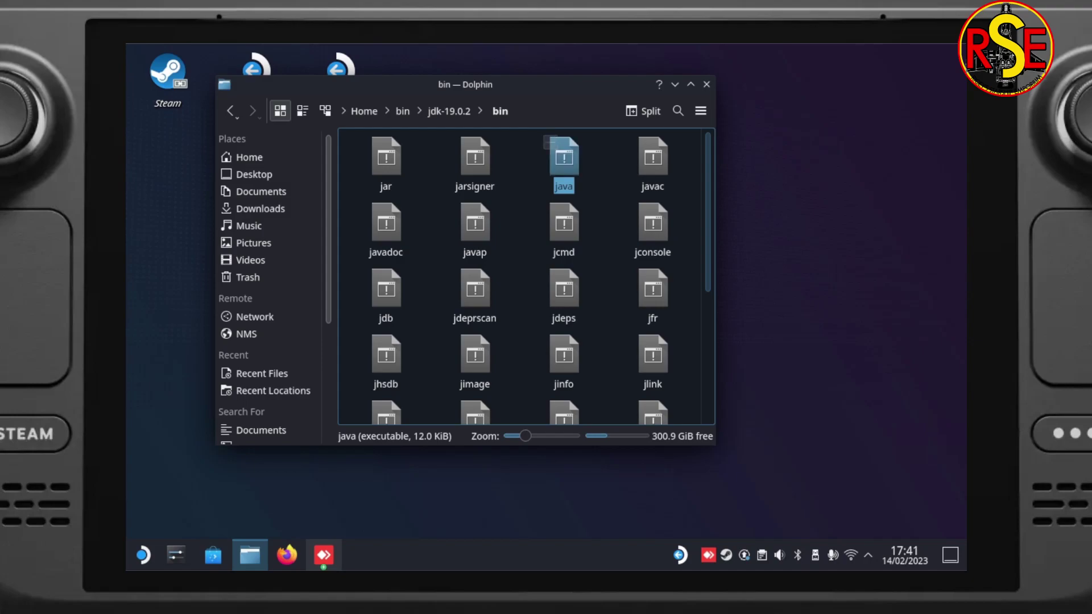
key("Escape")
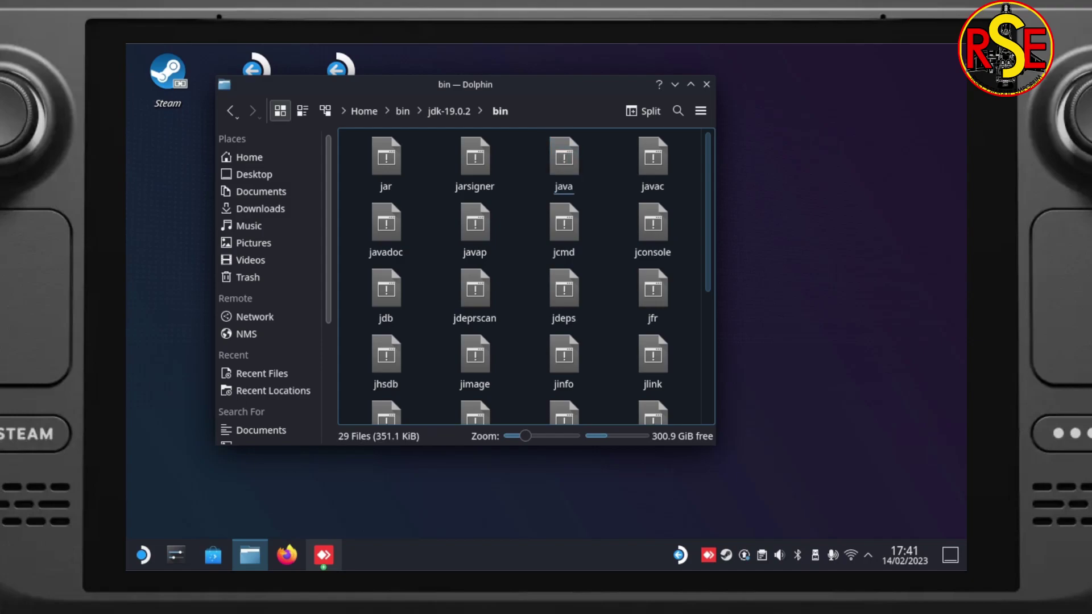
right_click(617, 228)
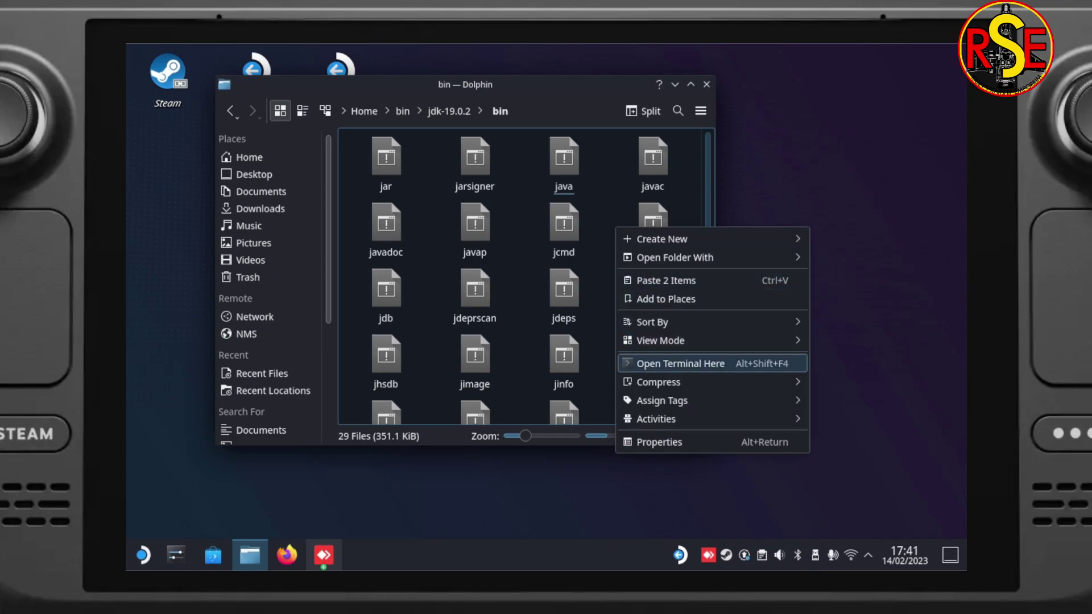
left_click(680, 364)
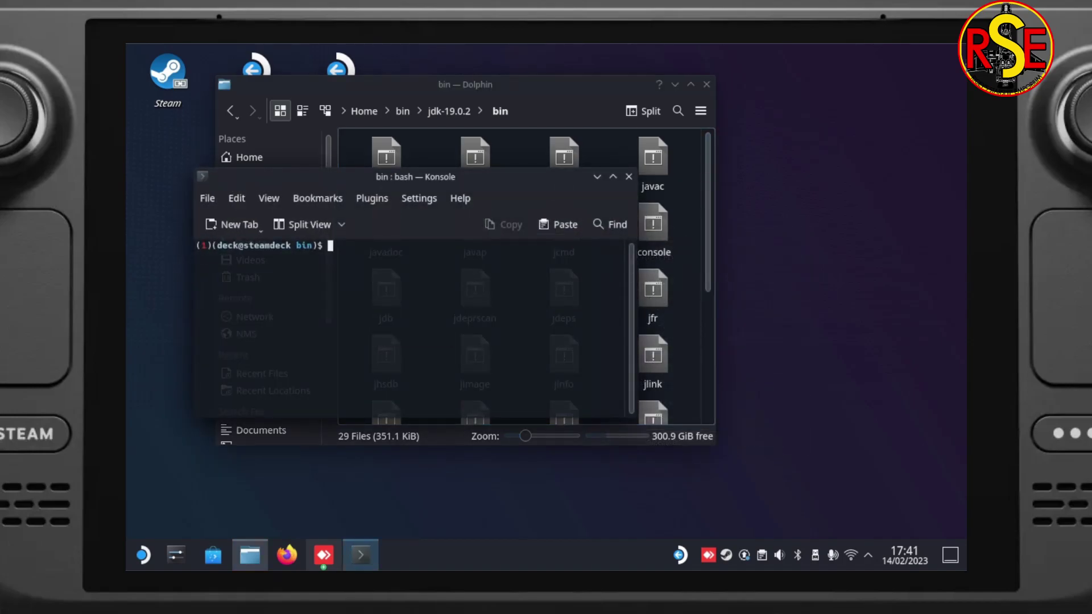
- Run ./java -jar ~/bin/NMSSaveEditor.jar in Konsole to launch the save editor, then return to Dolphin
left_click_drag(415, 176, 482, 298)
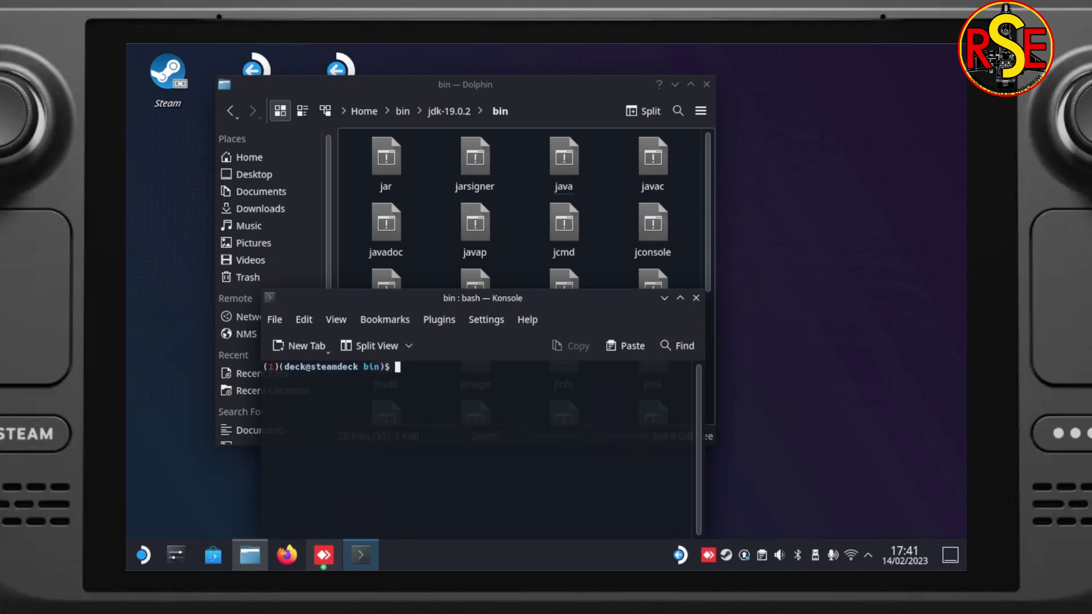
left_click_drag(705, 415, 876, 415)
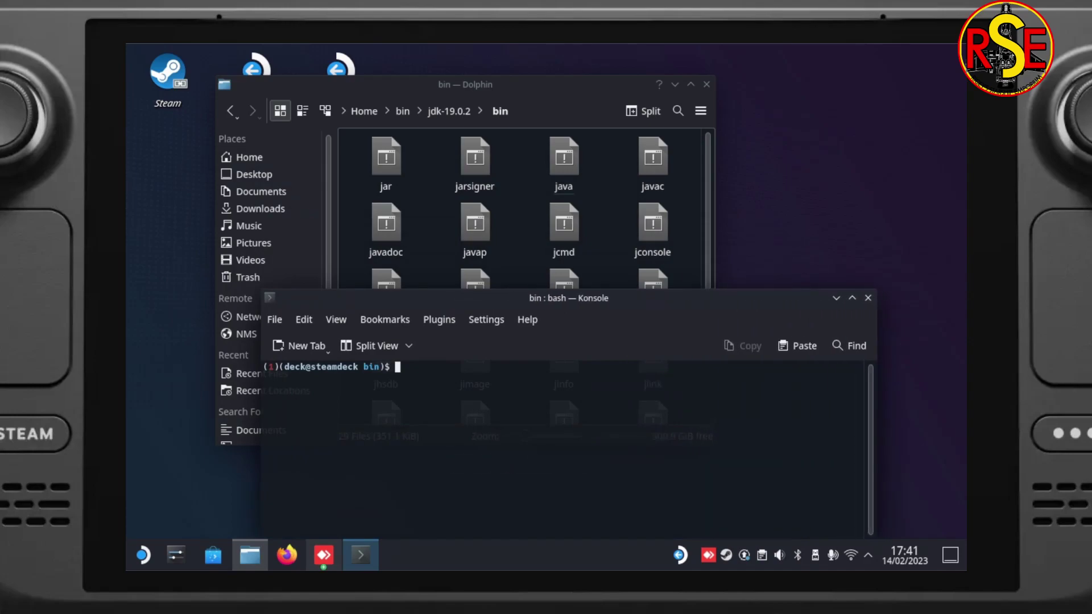
type("./ja")
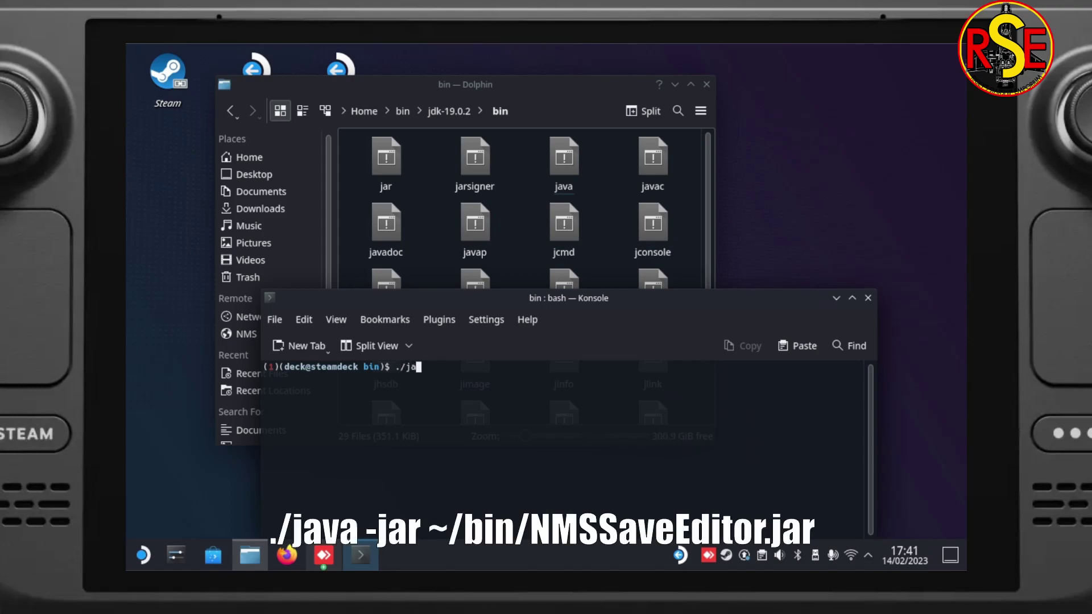
type("va -jar")
type("~/bin/NM")
key("Tab")
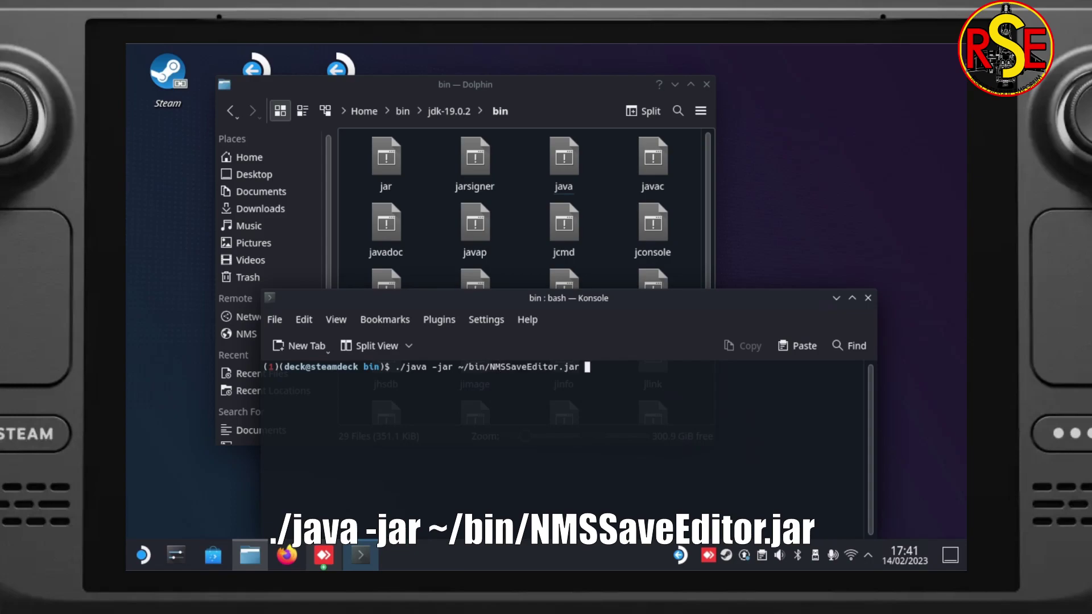
key("Return")
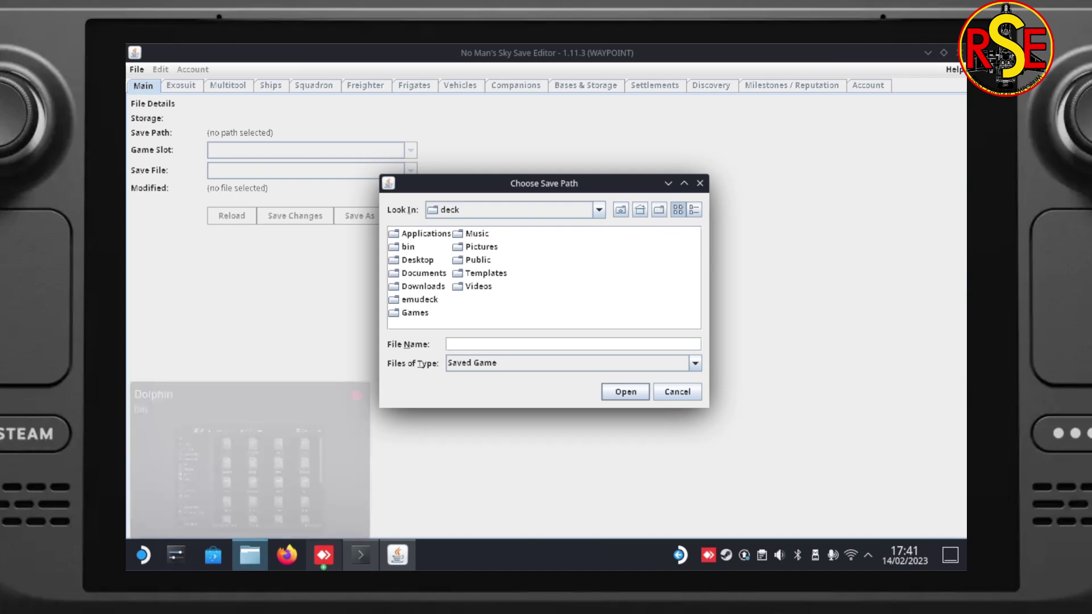
left_click(250, 554)
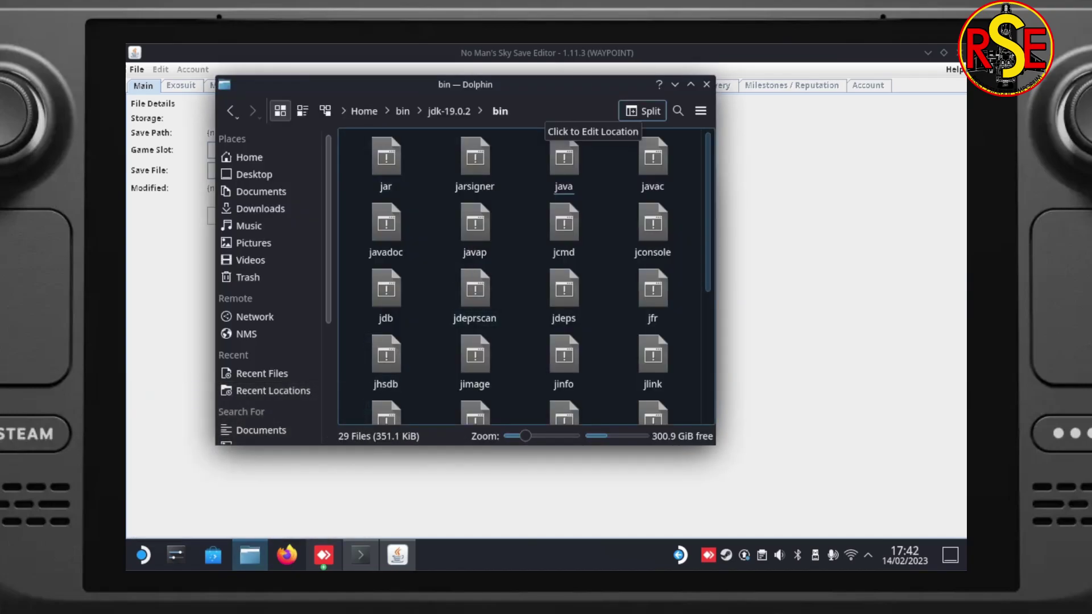
- Maximize Dolphin in split view with the right pane showing Home, hidden files visible
left_click(643, 111)
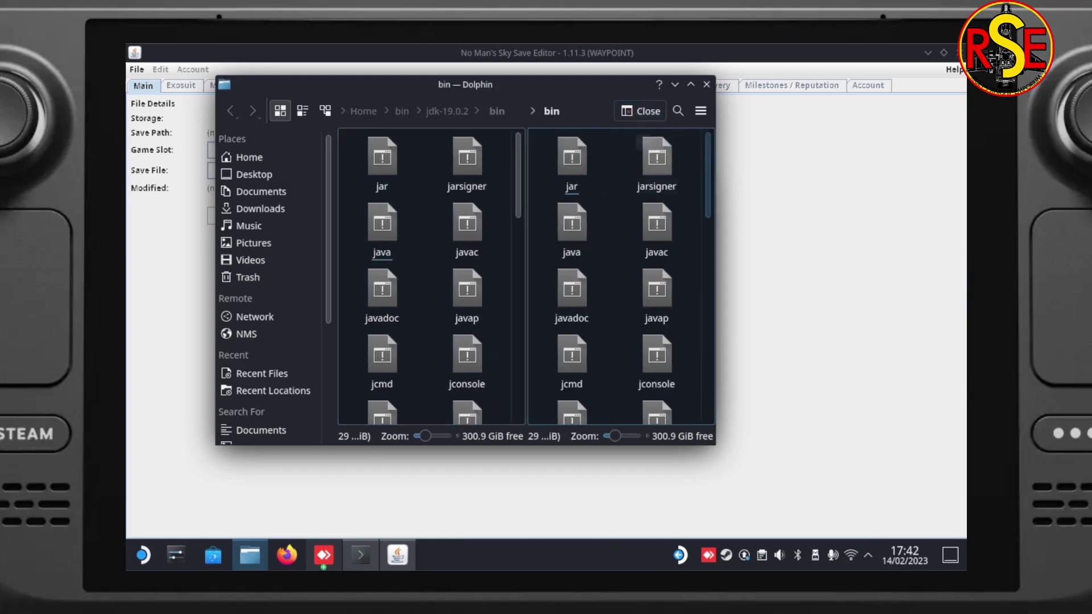
left_click(690, 84)
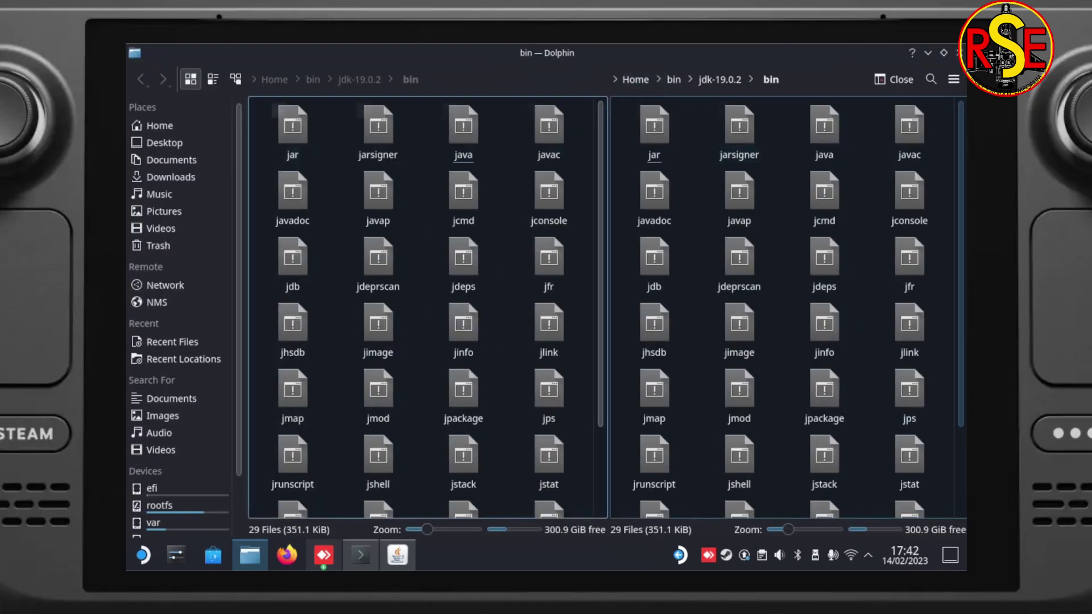
left_click(160, 126)
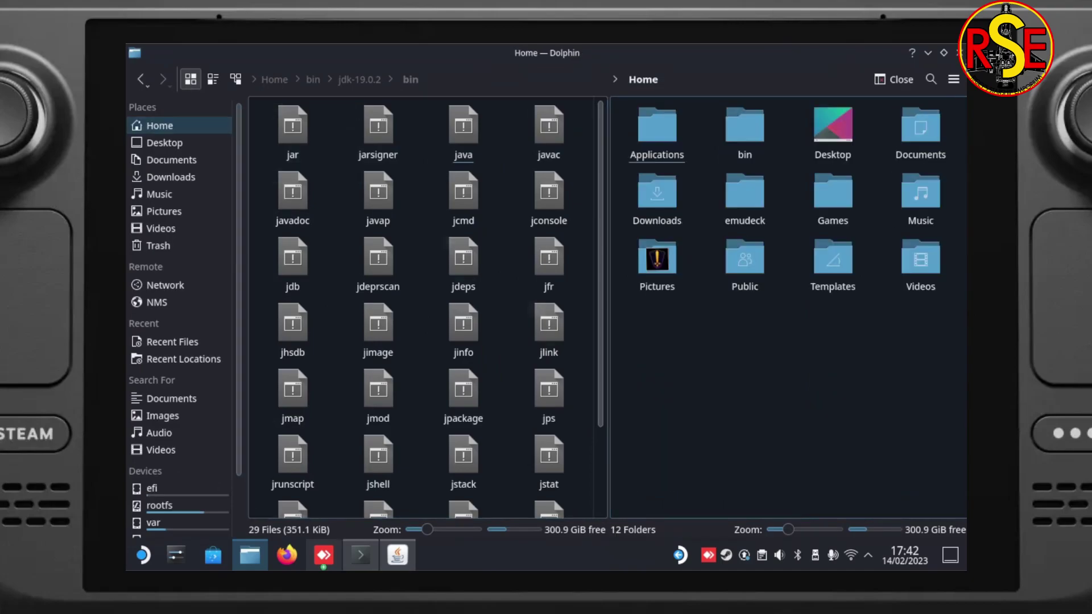
key("ctrl+h")
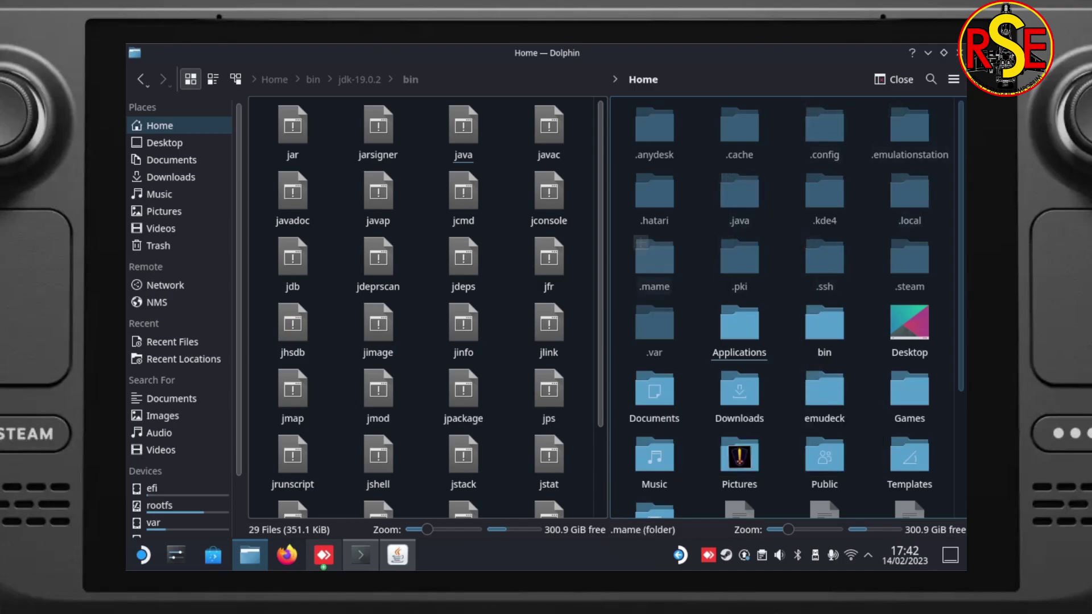
- In the right pane, open .steam/steam/steamapps/compatdata/275850
left_click(906, 243)
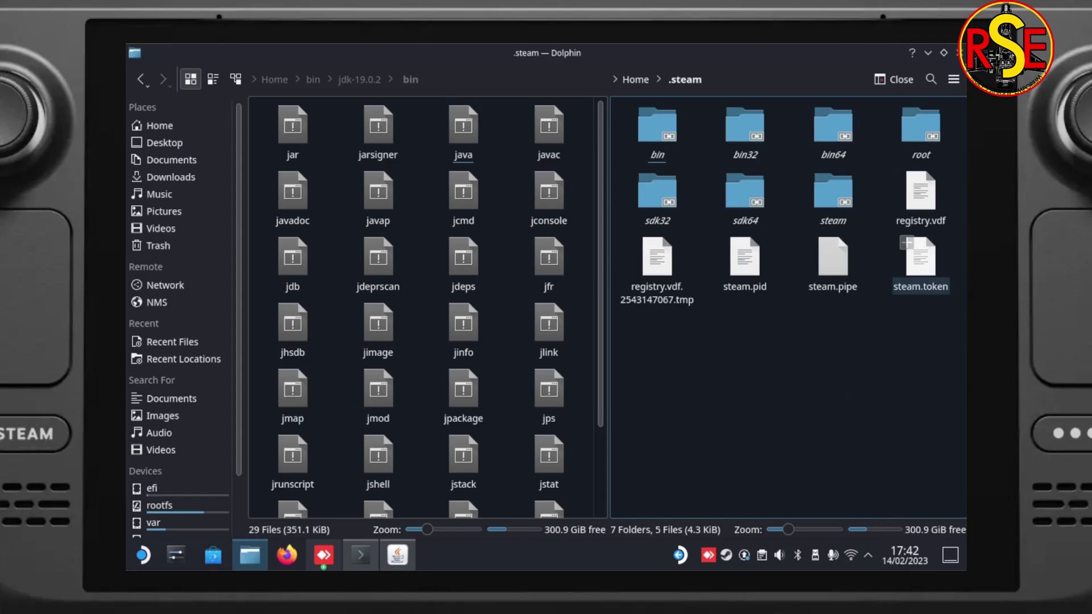
left_click(833, 196)
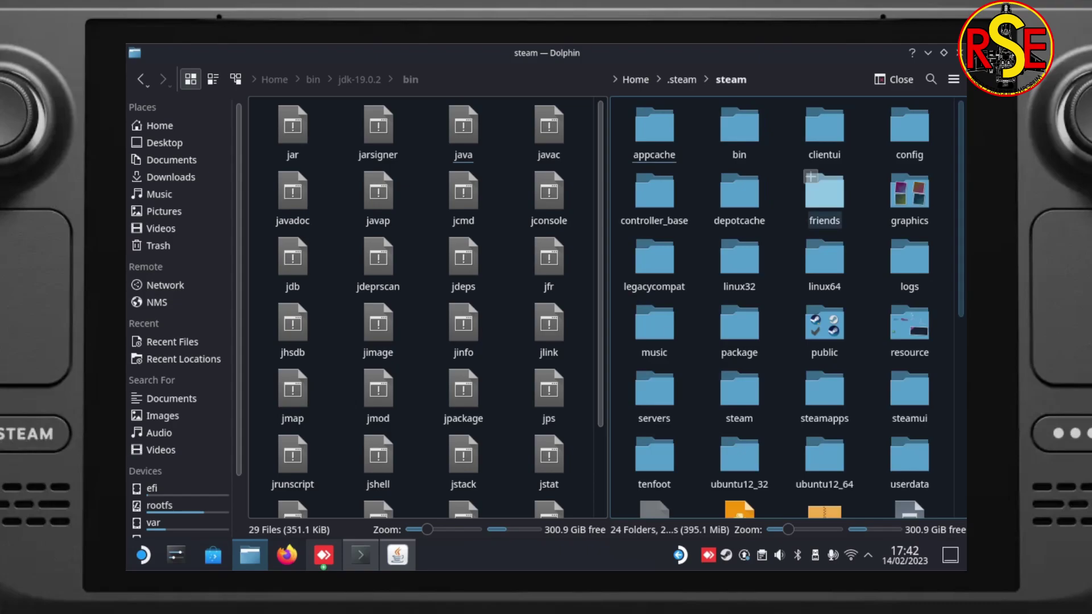
left_click(825, 393)
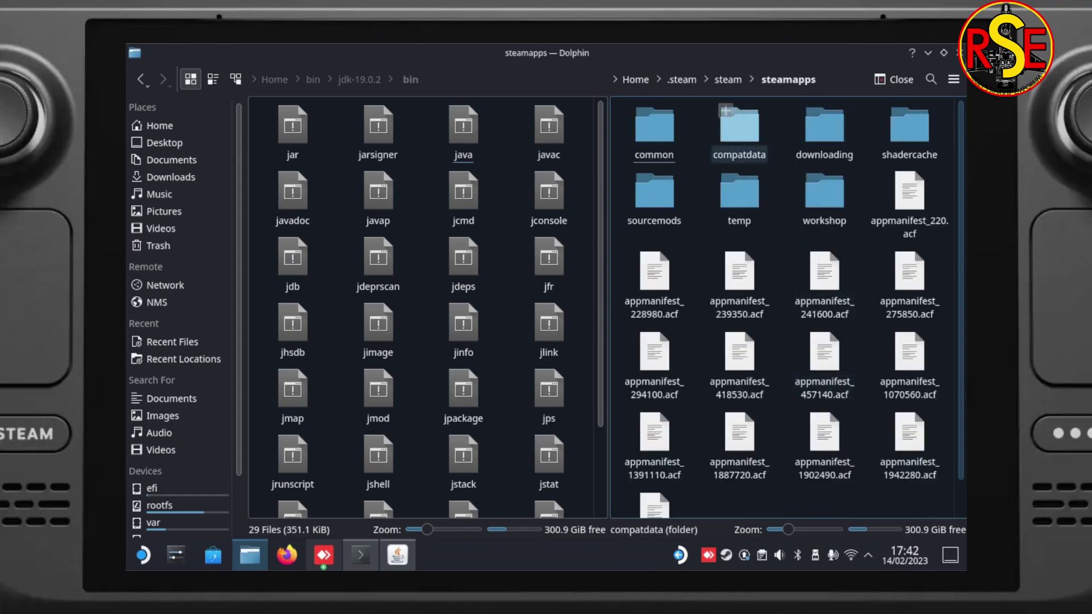
left_click(739, 127)
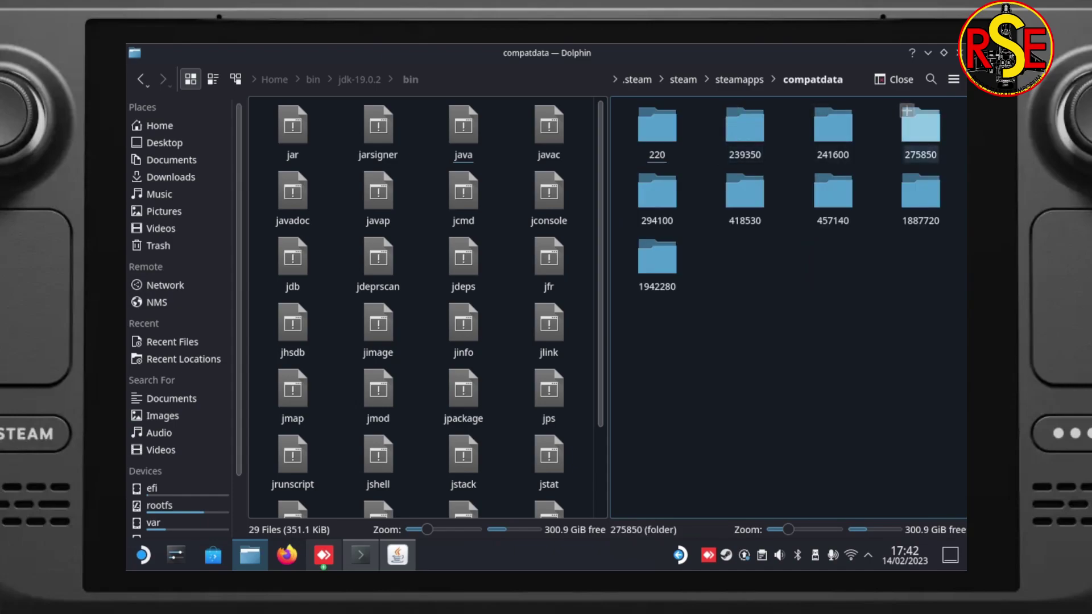
left_click(921, 130)
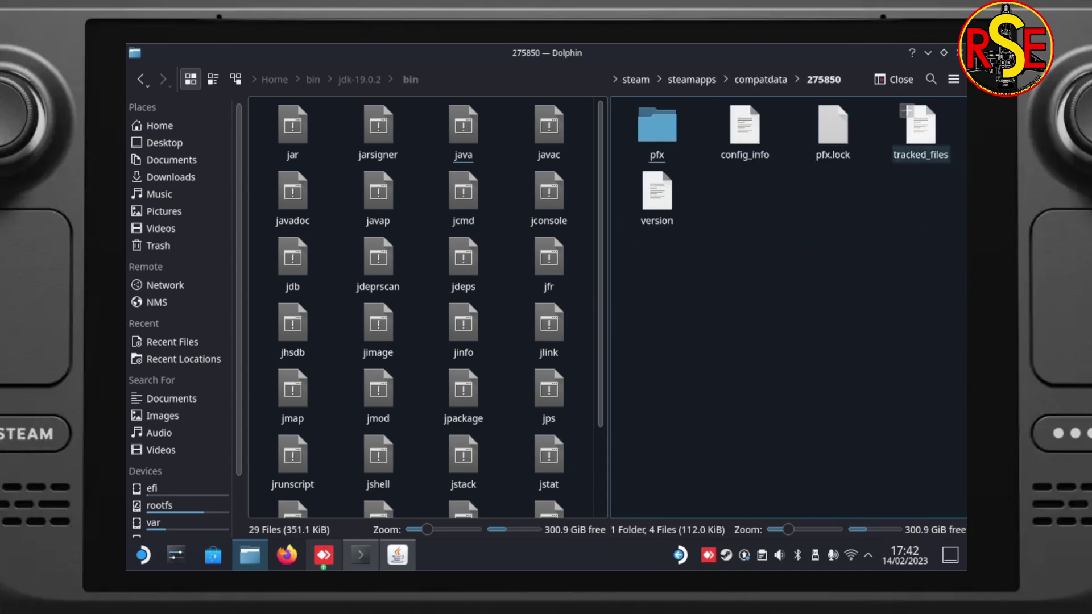
- Continue through pfx/drive_c/users/steamuser/AppData/Roaming/HelloGames/NMS into the player's save folder
left_click(656, 126)
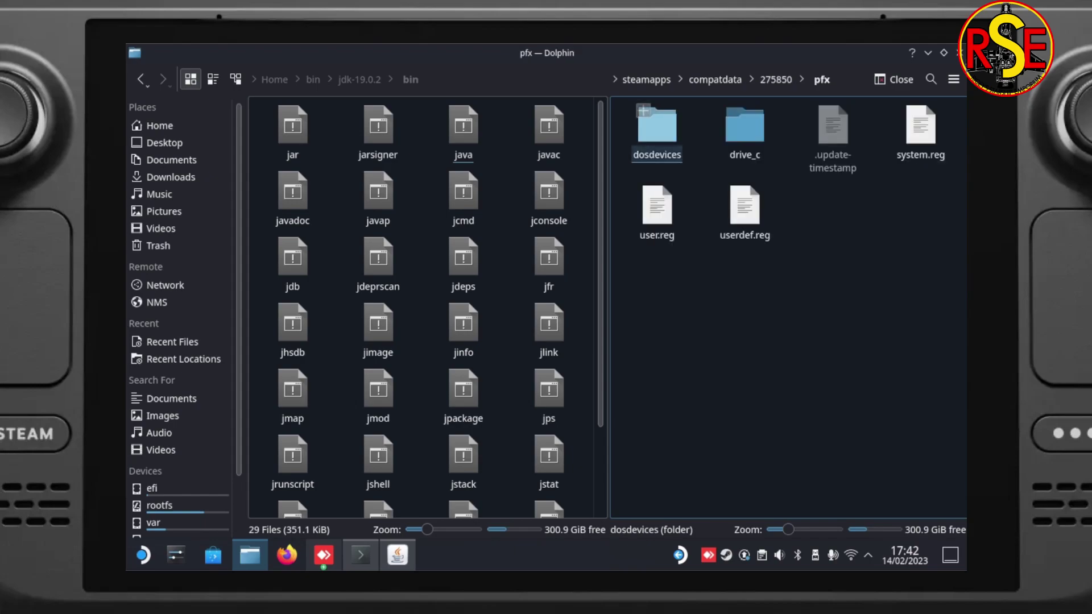
left_click(745, 126)
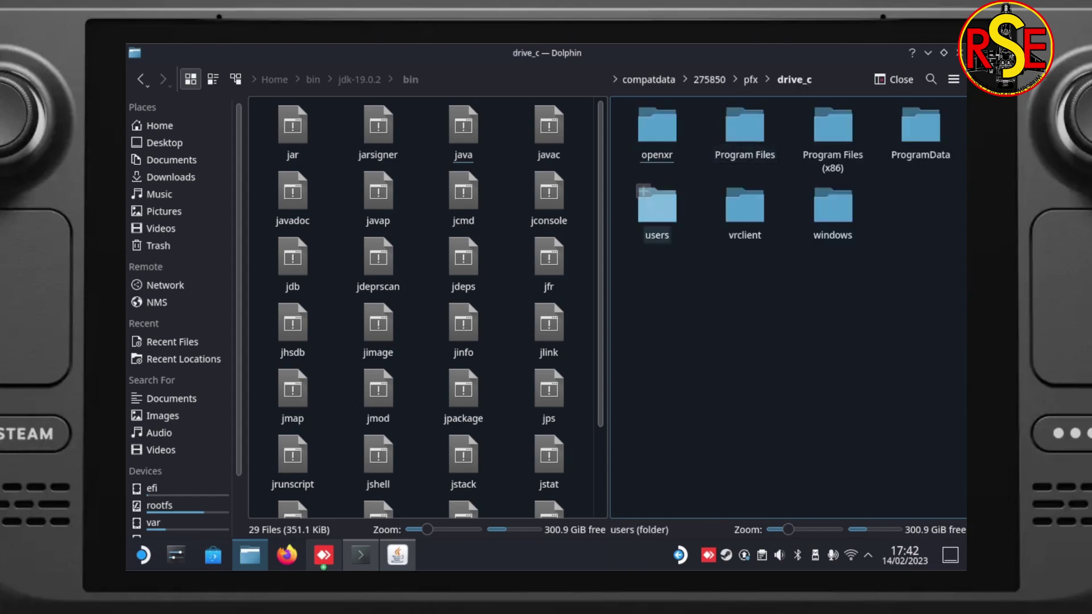
left_click(657, 205)
left_click(731, 113)
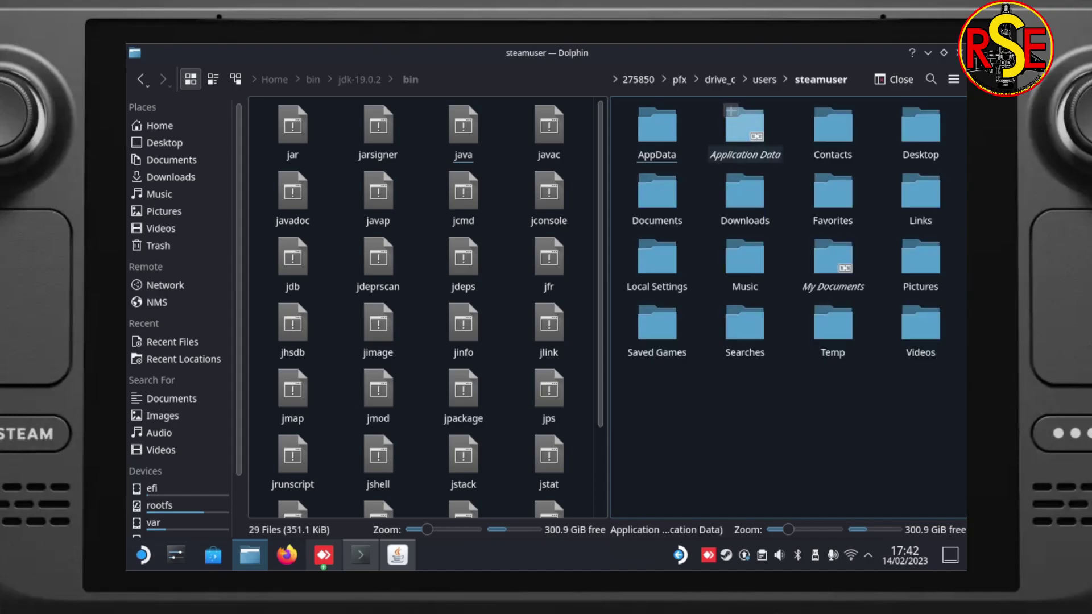
left_click(657, 127)
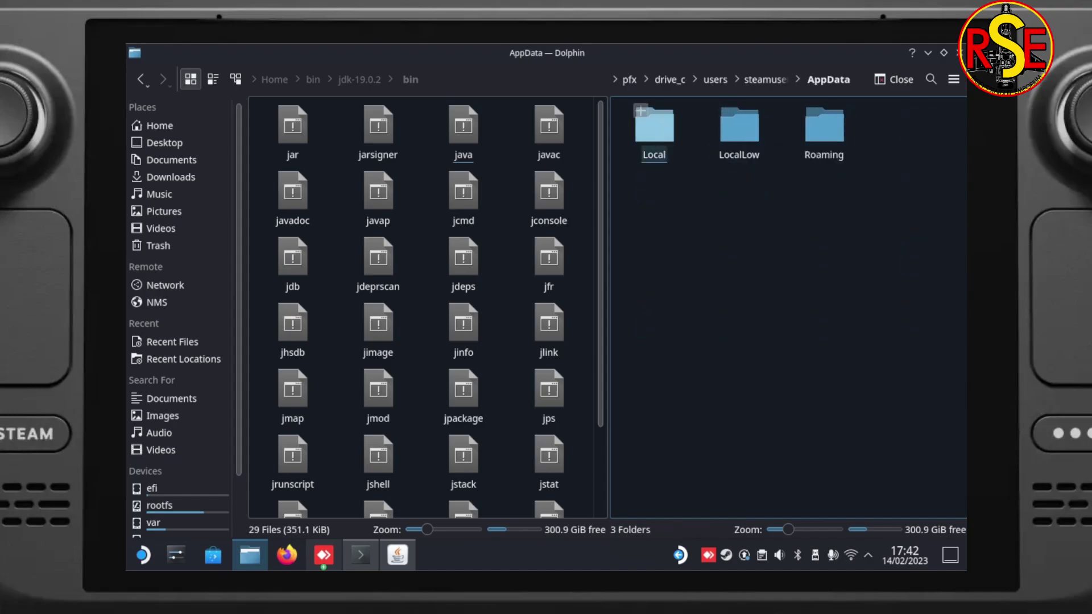
left_click(824, 127)
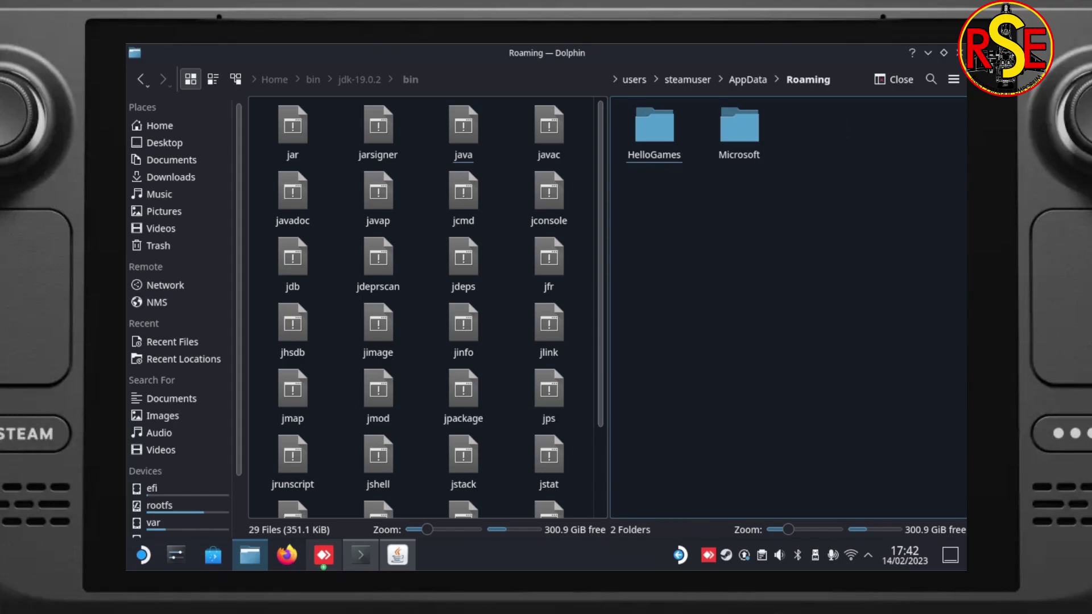
left_click(655, 126)
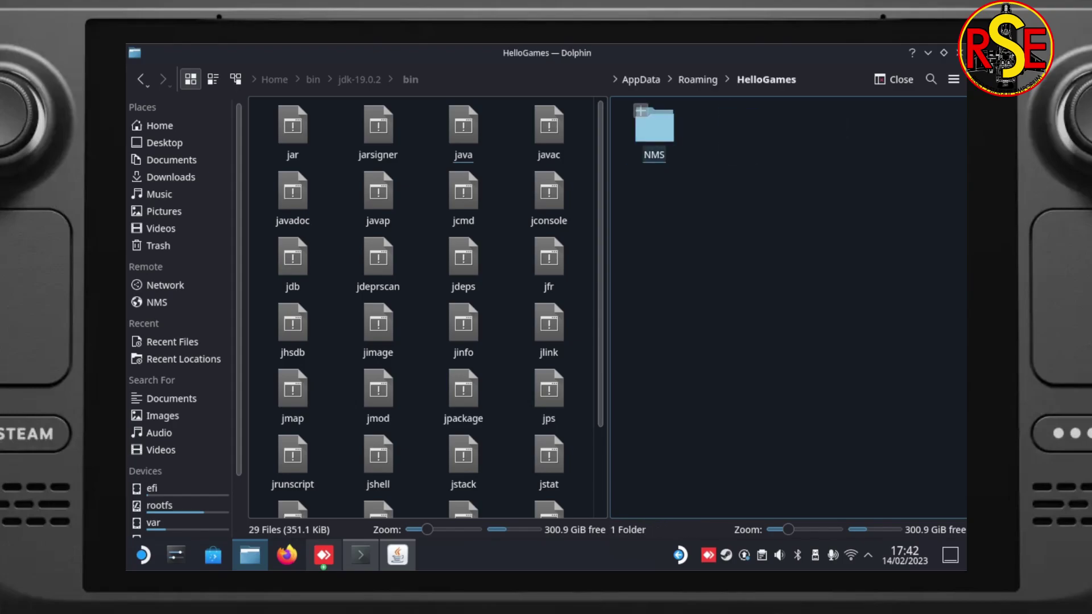
left_click(654, 126)
left_click(654, 126)
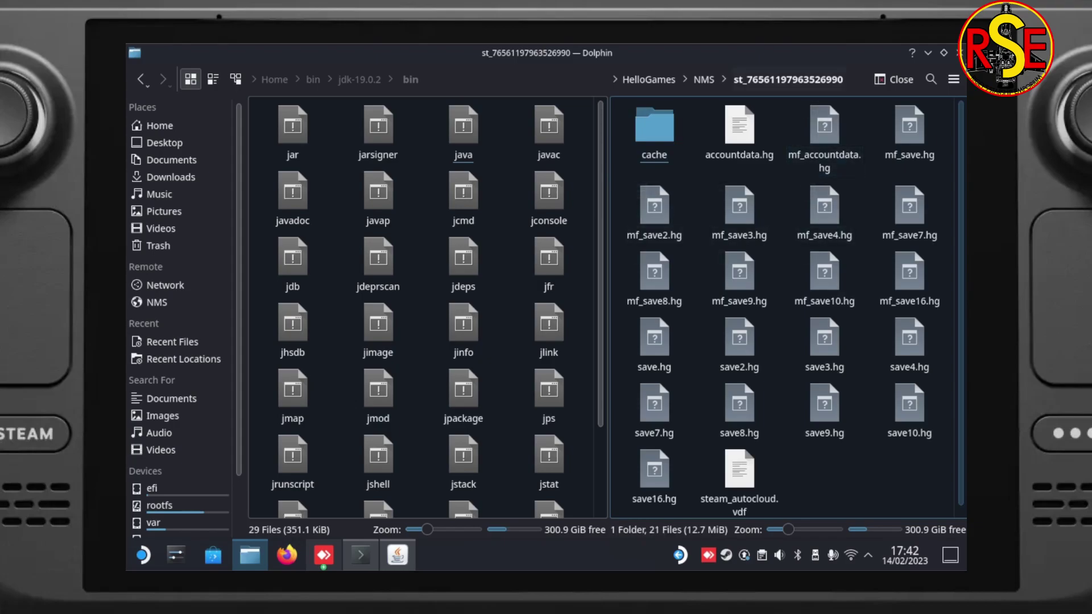
- Copy the save folder's full path from the location bar, then minimize Dolphin
left_click(853, 79)
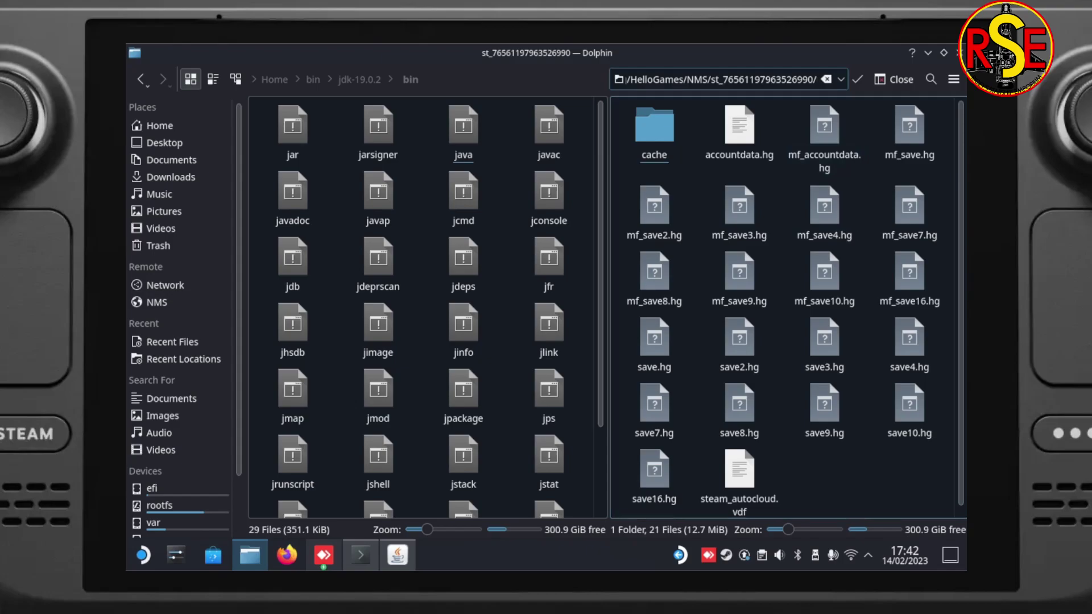
left_click_drag(817, 79, 620, 80)
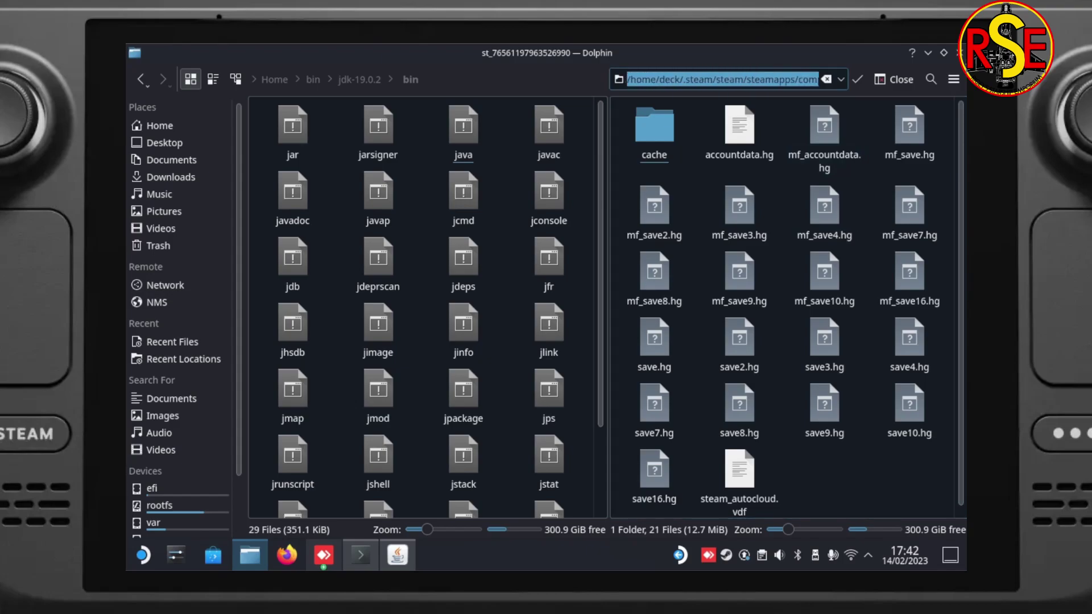
right_click(638, 80)
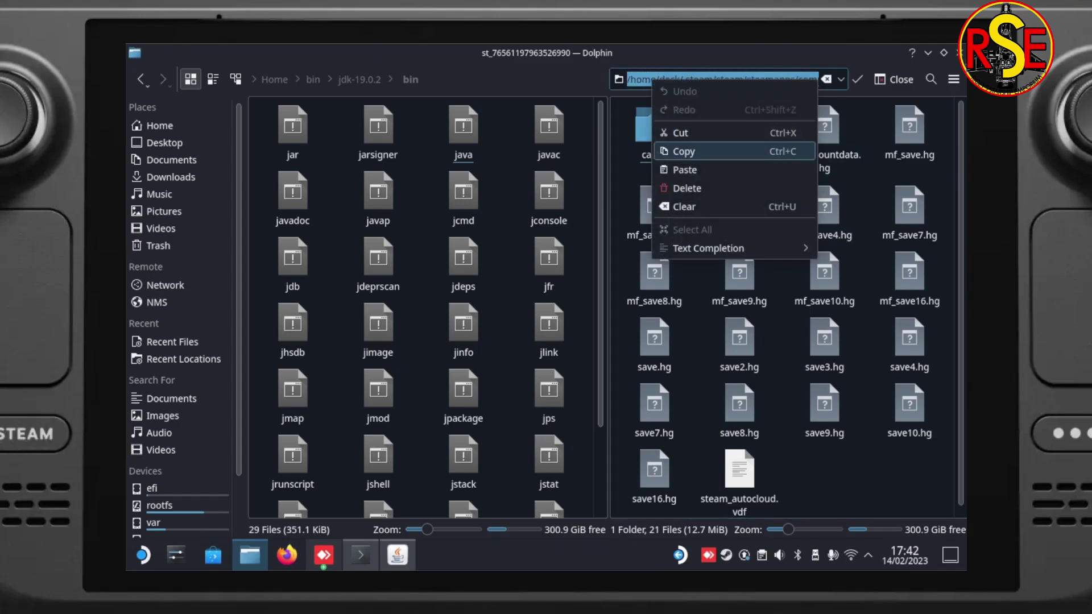
left_click(683, 148)
left_click(927, 53)
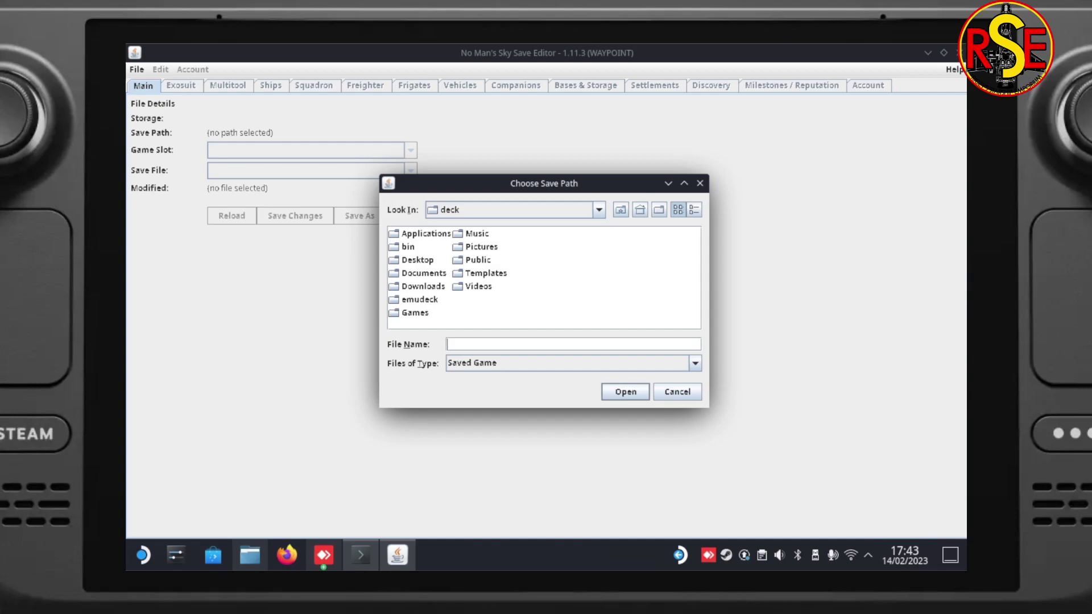
- Paste the compatdata save path into the save-path dialog and load Slot 4 (NORMAL, Feb 12)
key("ctrl+v")
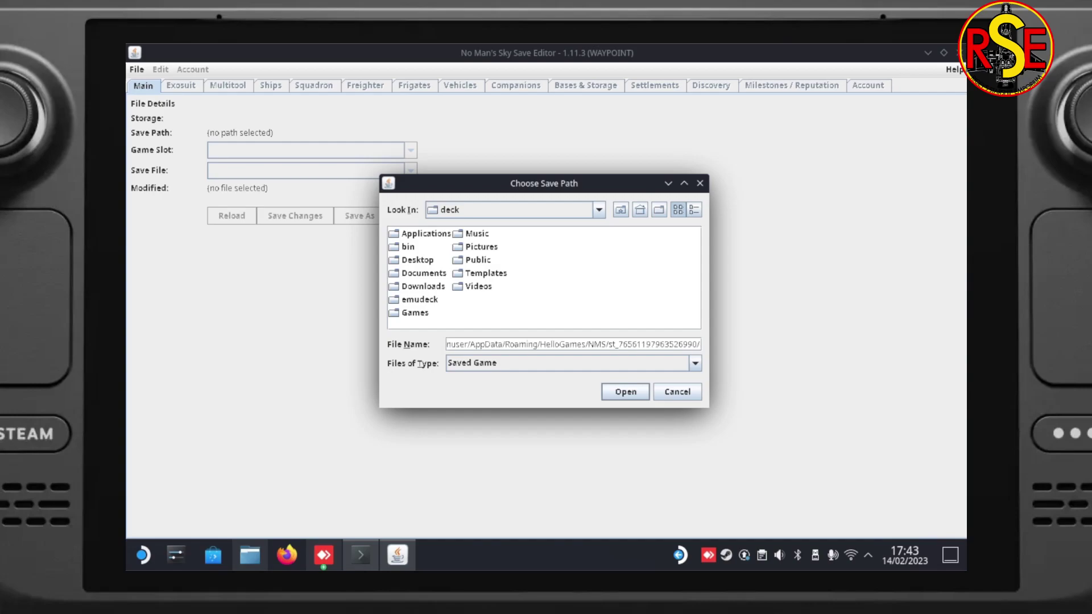
key("Return")
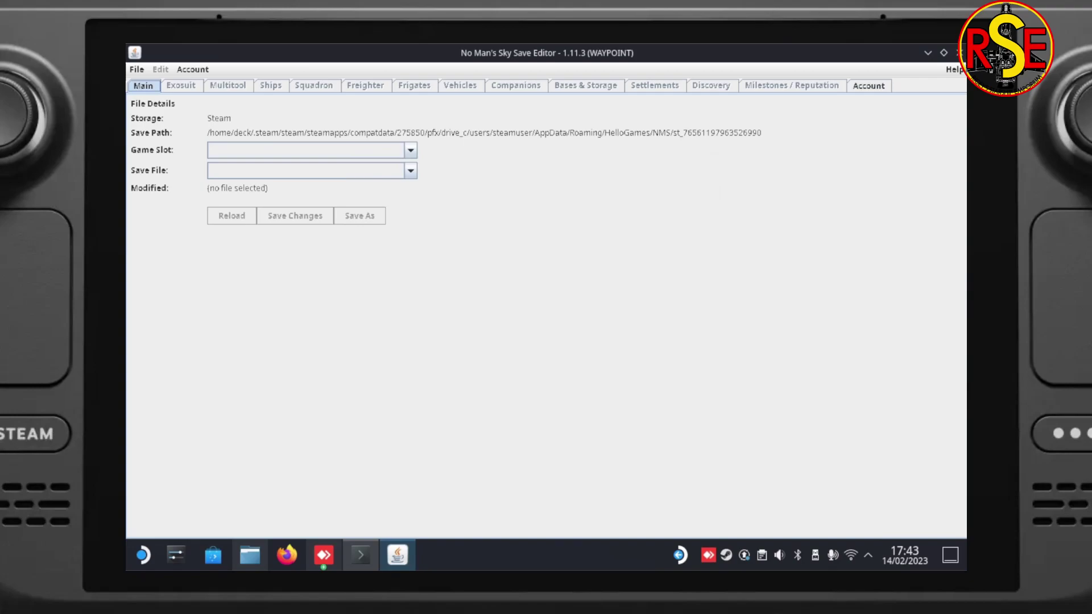
left_click_drag(207, 132, 761, 133)
left_click(762, 132)
left_click(410, 150)
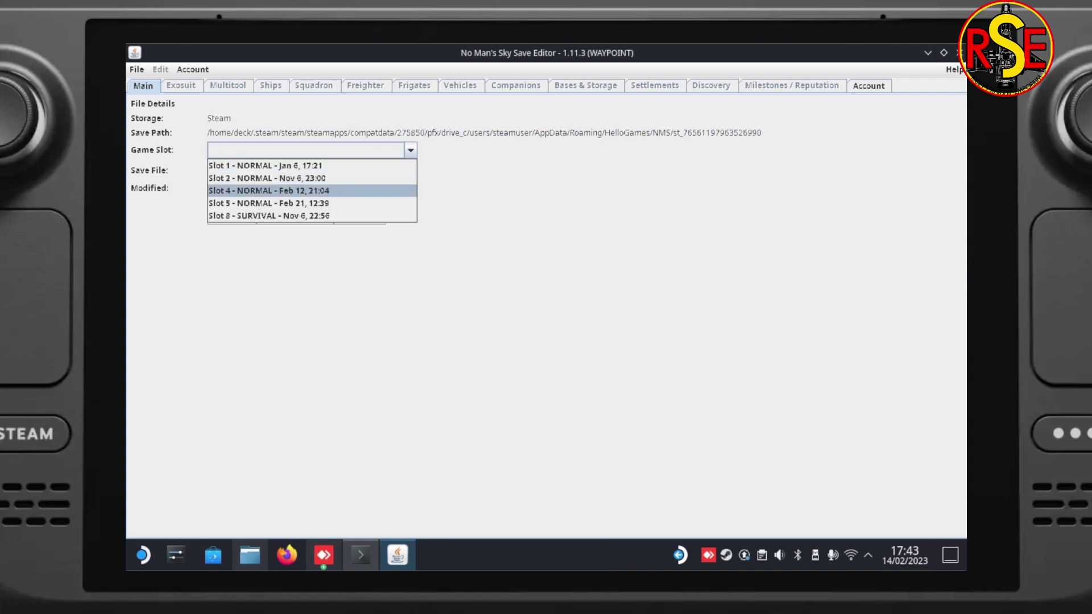
left_click(312, 191)
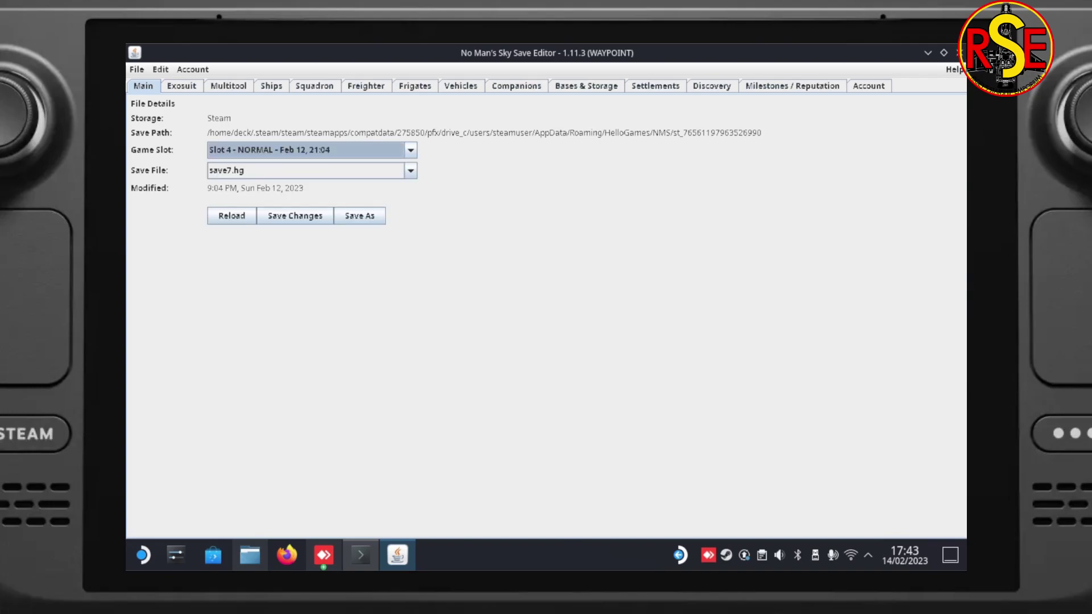
left_click(181, 86)
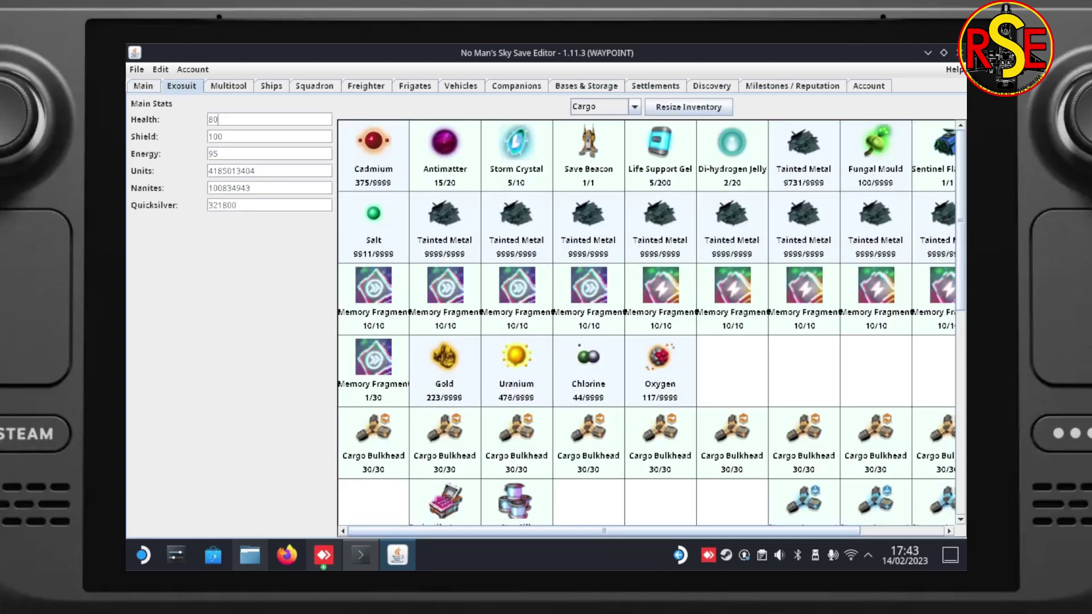
- Browse the Multitool, Ships, Squadron and Freighter pages, ending back on Ships
left_click(229, 86)
left_click(271, 86)
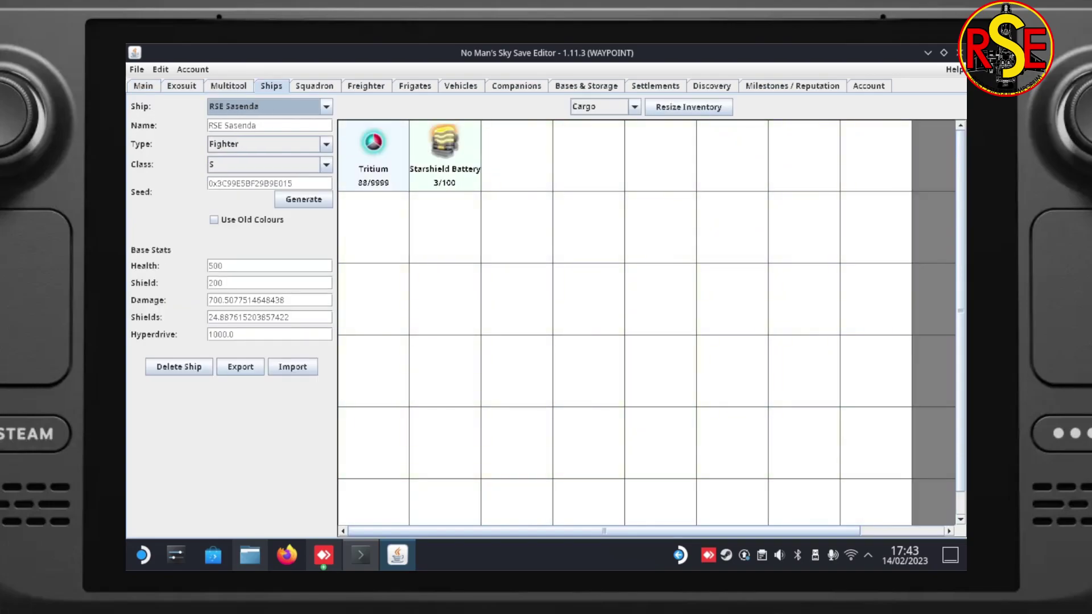
left_click(314, 85)
left_click(365, 86)
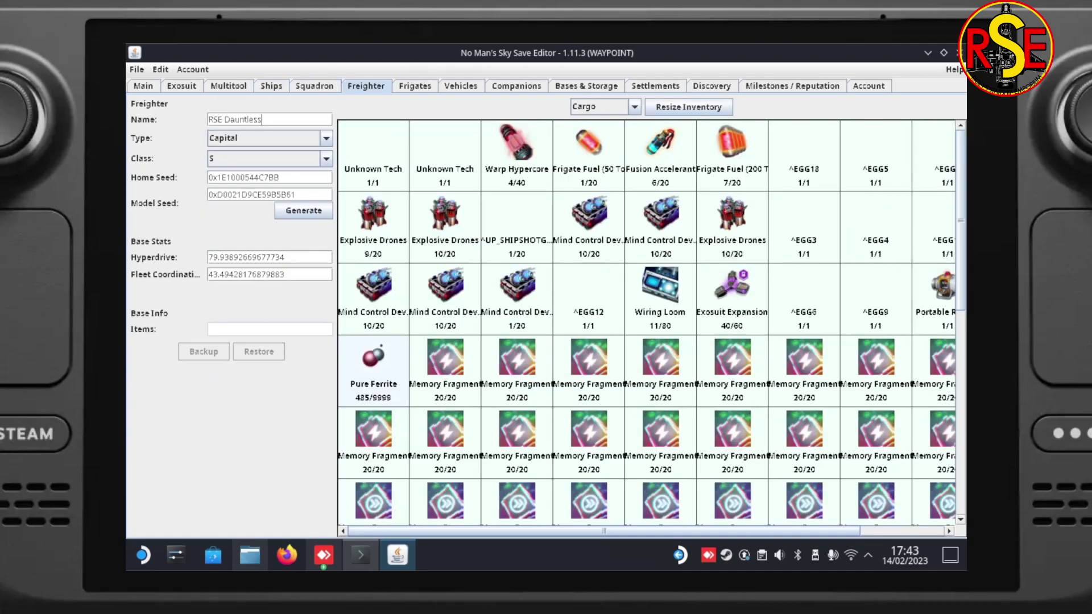
left_click(271, 86)
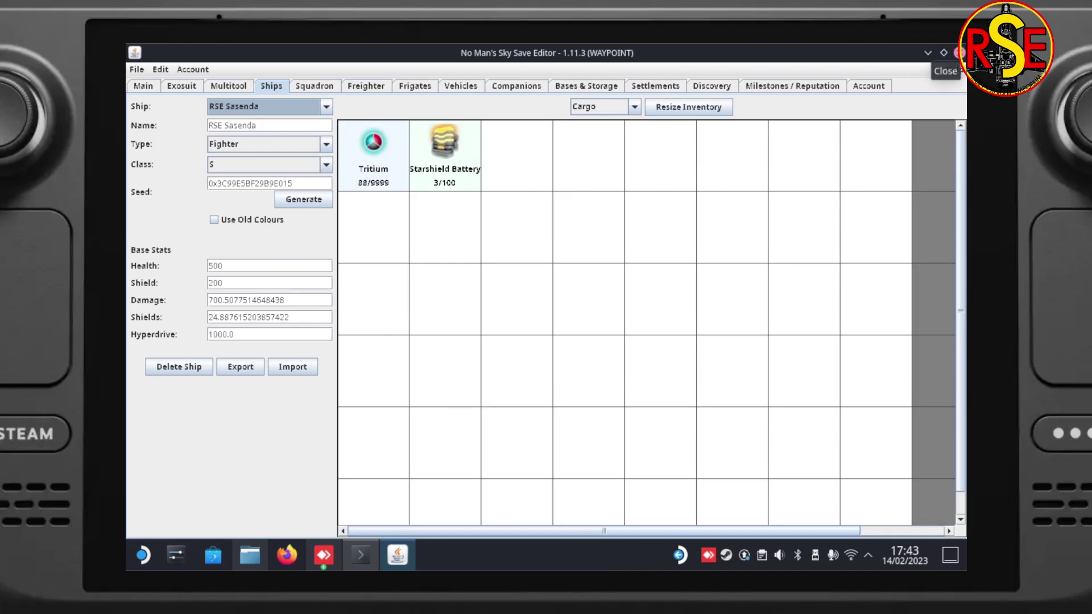
- Close the NMS Save Editor and move the Konsole window higher to reveal its finished log
left_click(958, 52)
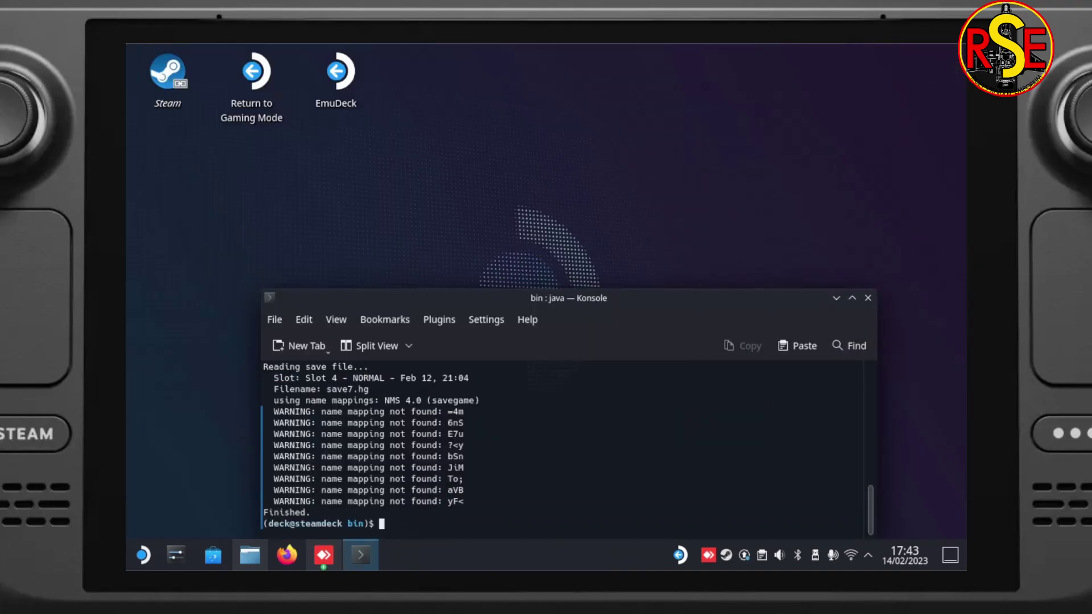
left_click_drag(682, 298, 673, 163)
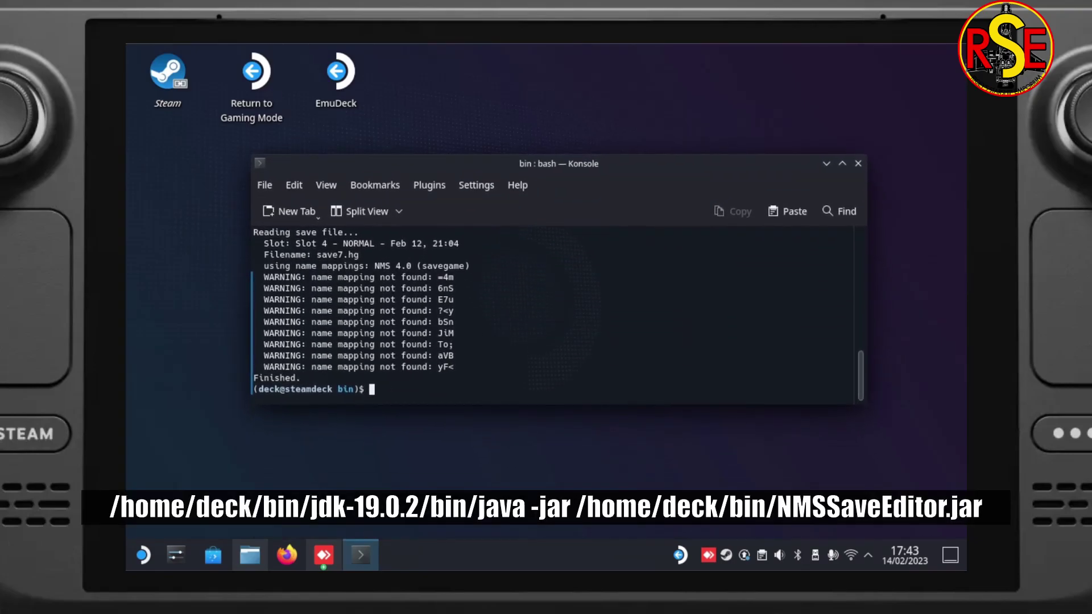